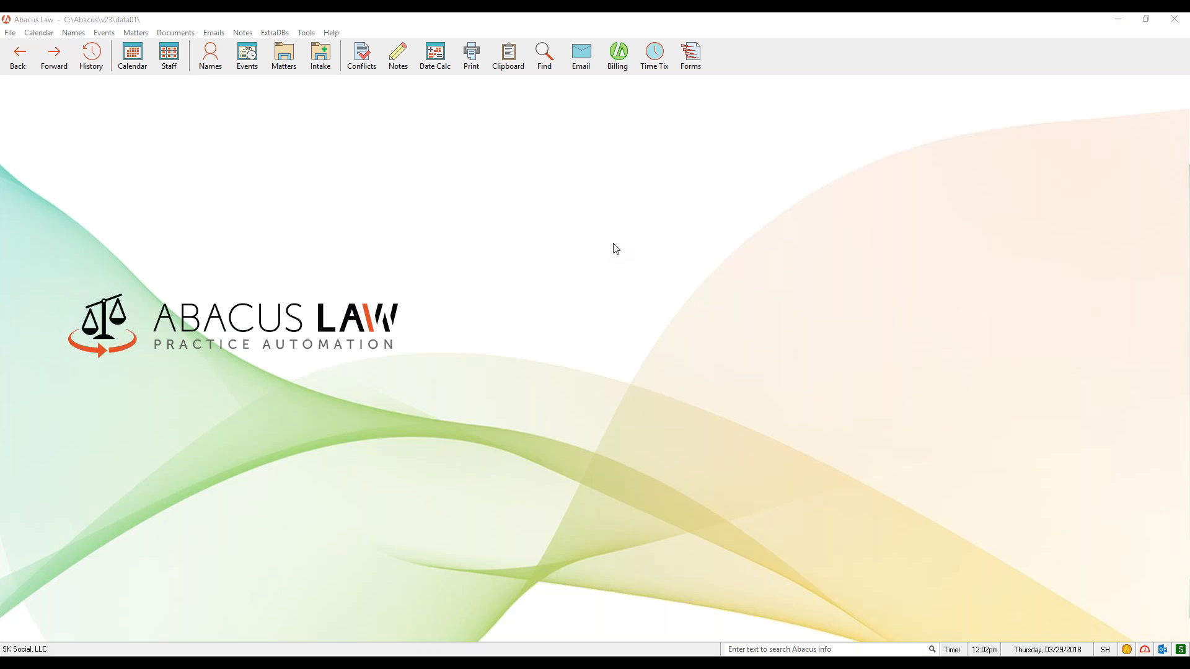
- Open the Abacus Civil Litigation Case Intake Form (Client Plaintiff), review its case and contact fields, and close it without creating records
left_click(327, 67)
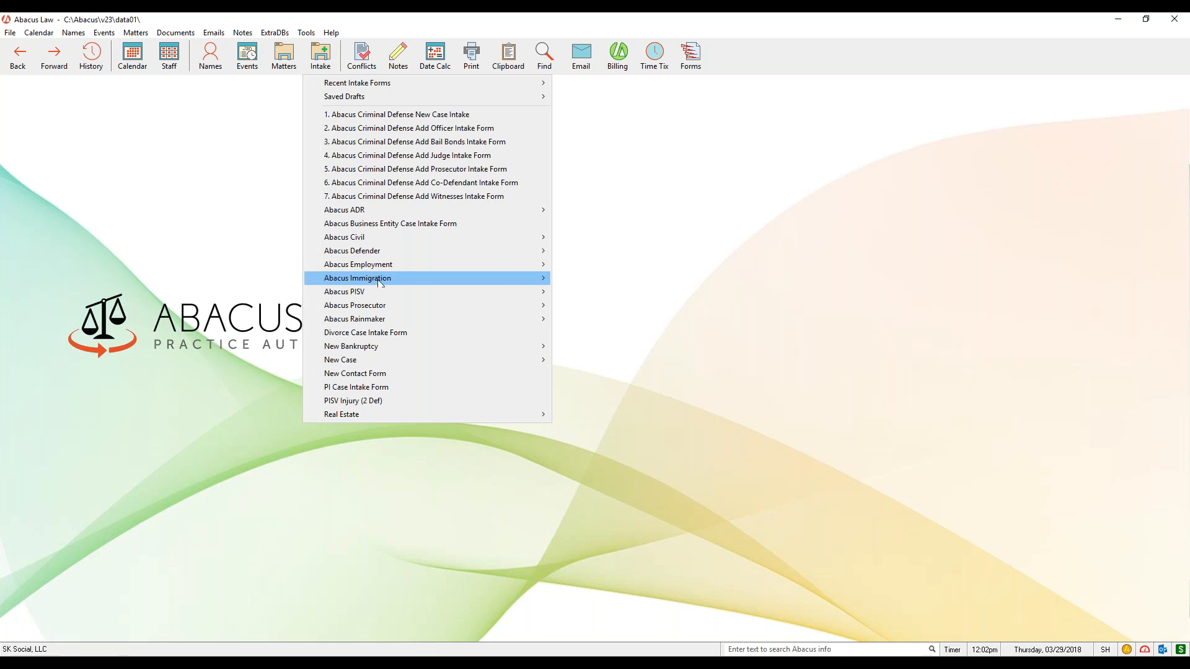
mouse_move(378, 297)
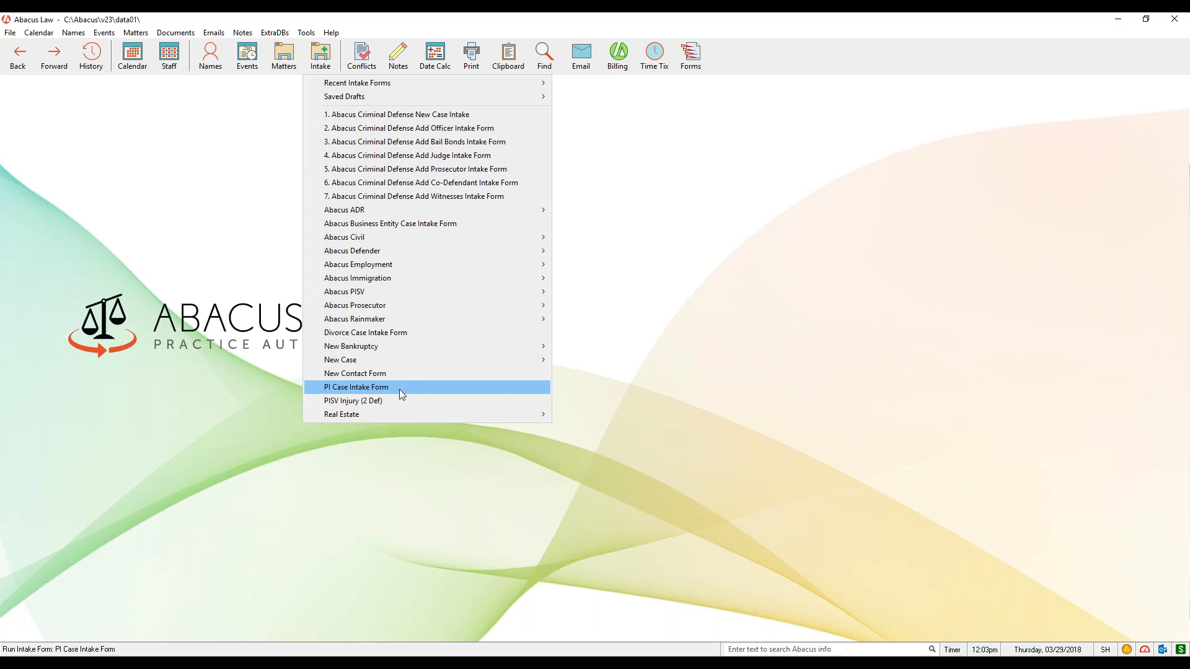
mouse_move(399, 237)
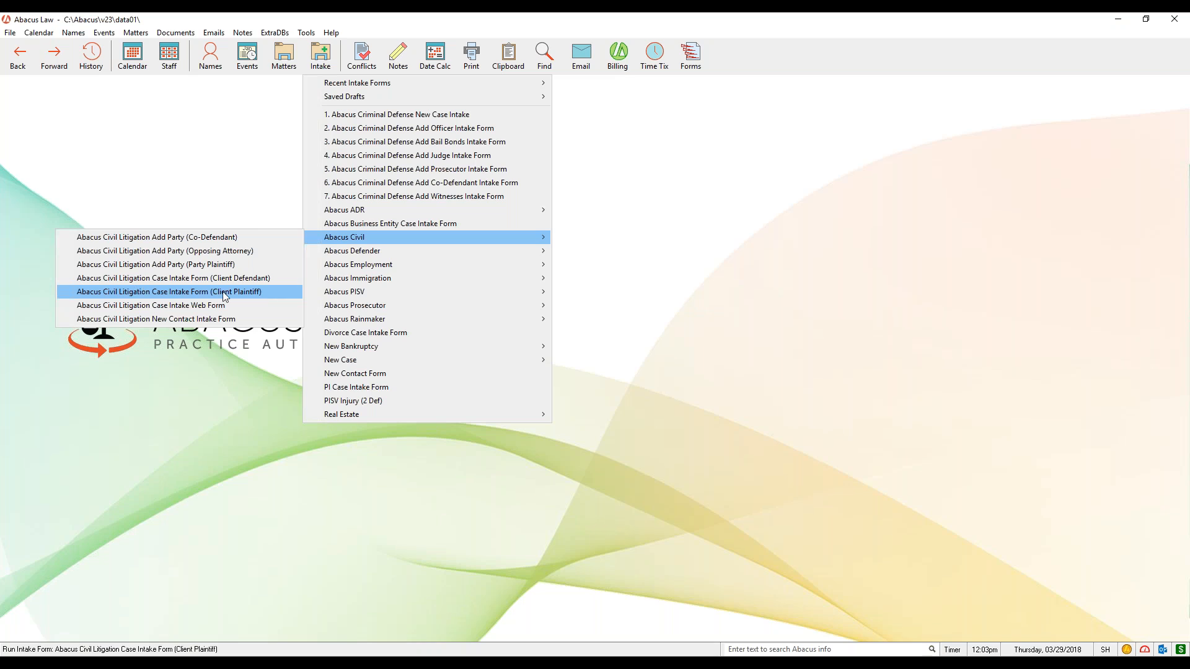
left_click(266, 291)
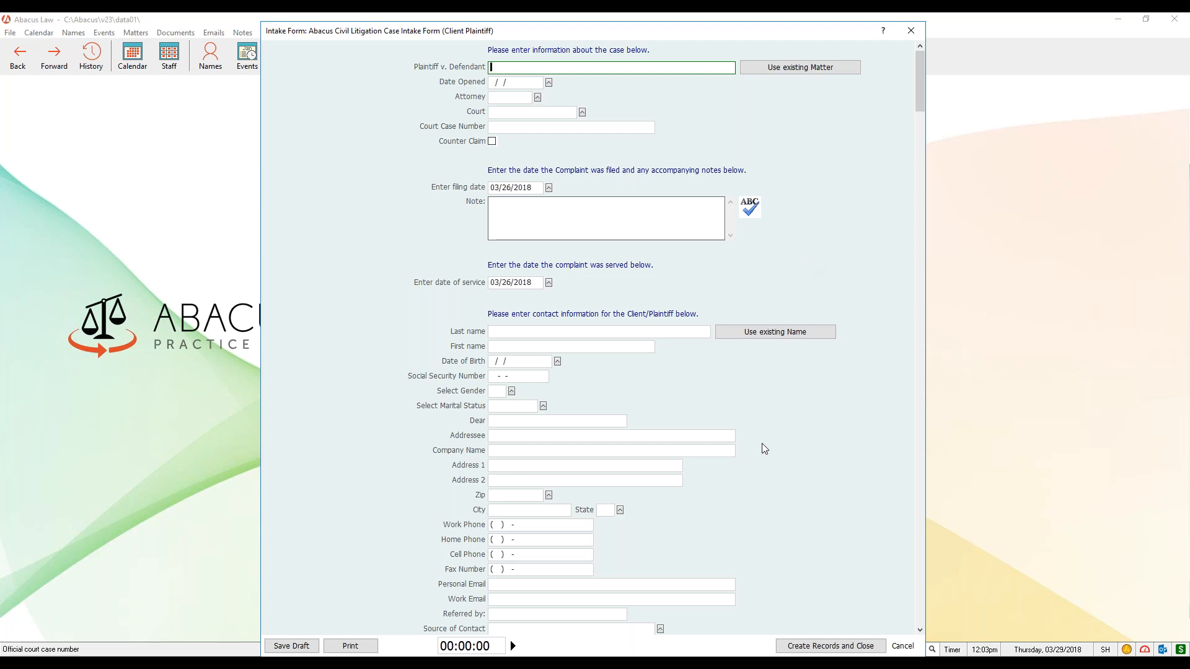
scroll(764, 444, "down", 2)
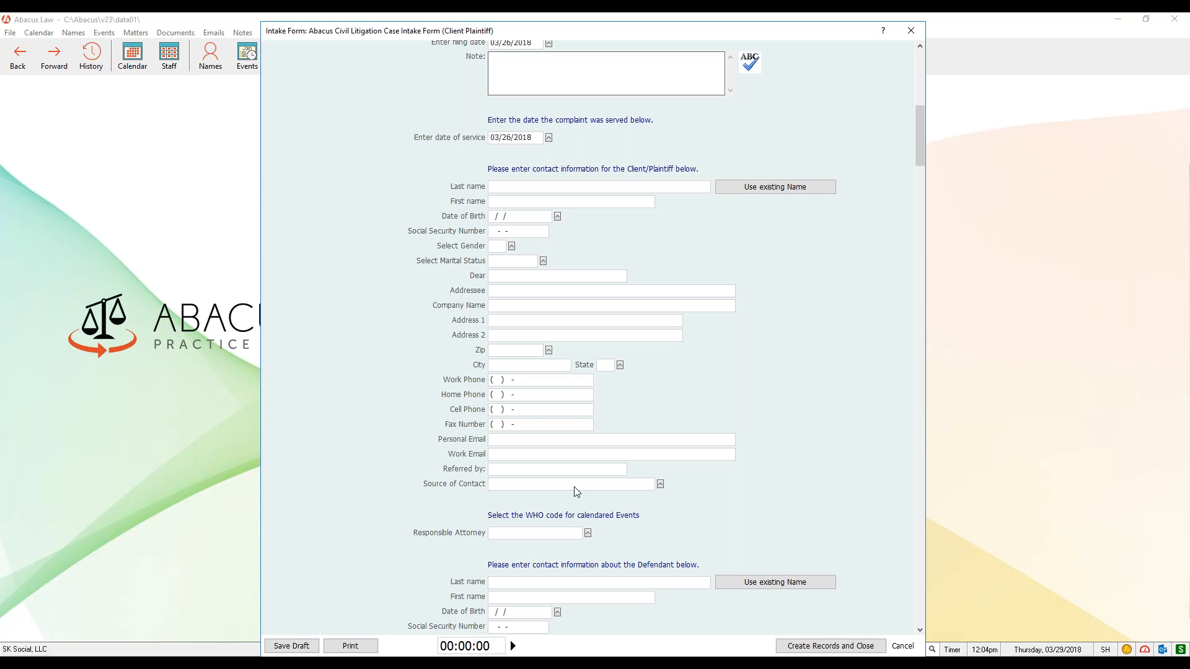
left_click_drag(748, 36, 745, 30)
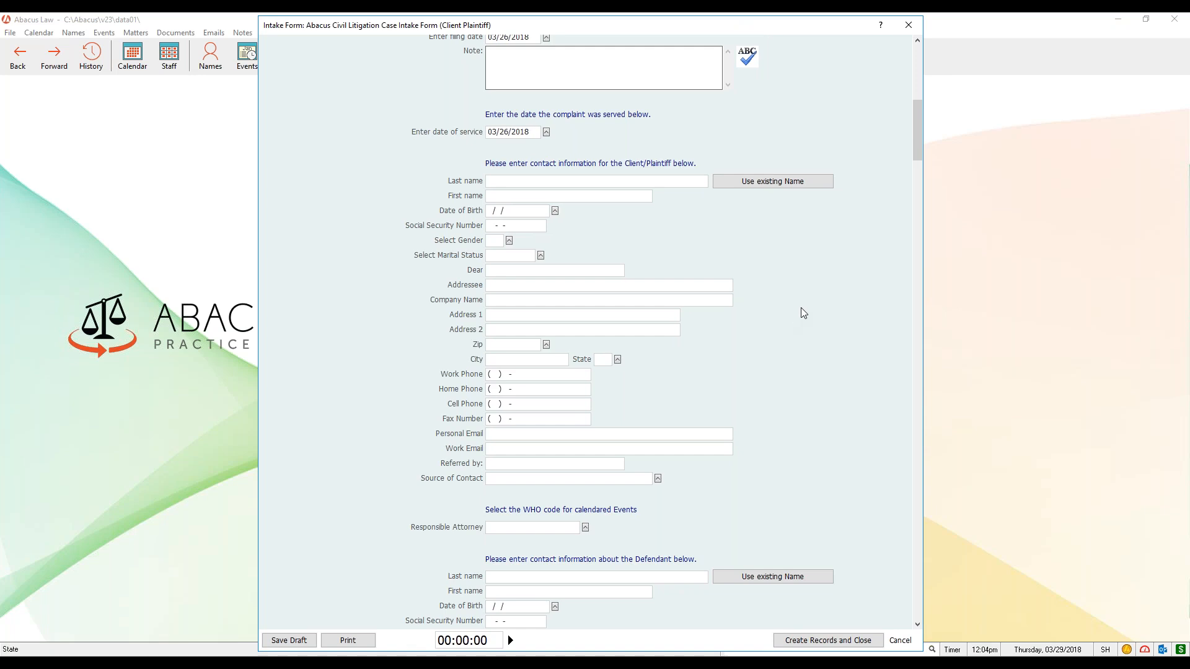
left_click(908, 26)
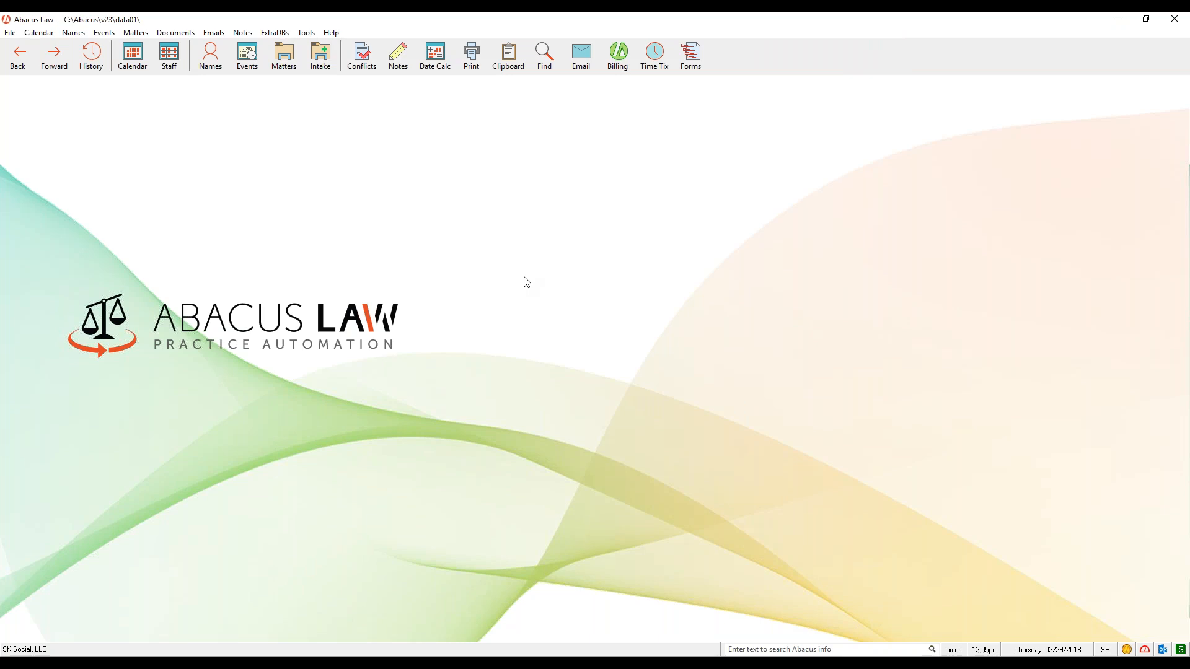
- In the Intake Form Manager, open Abacus Civil Litigation Case Intake Form (Client Plaintiff) for editing and show its records
left_click(10, 33)
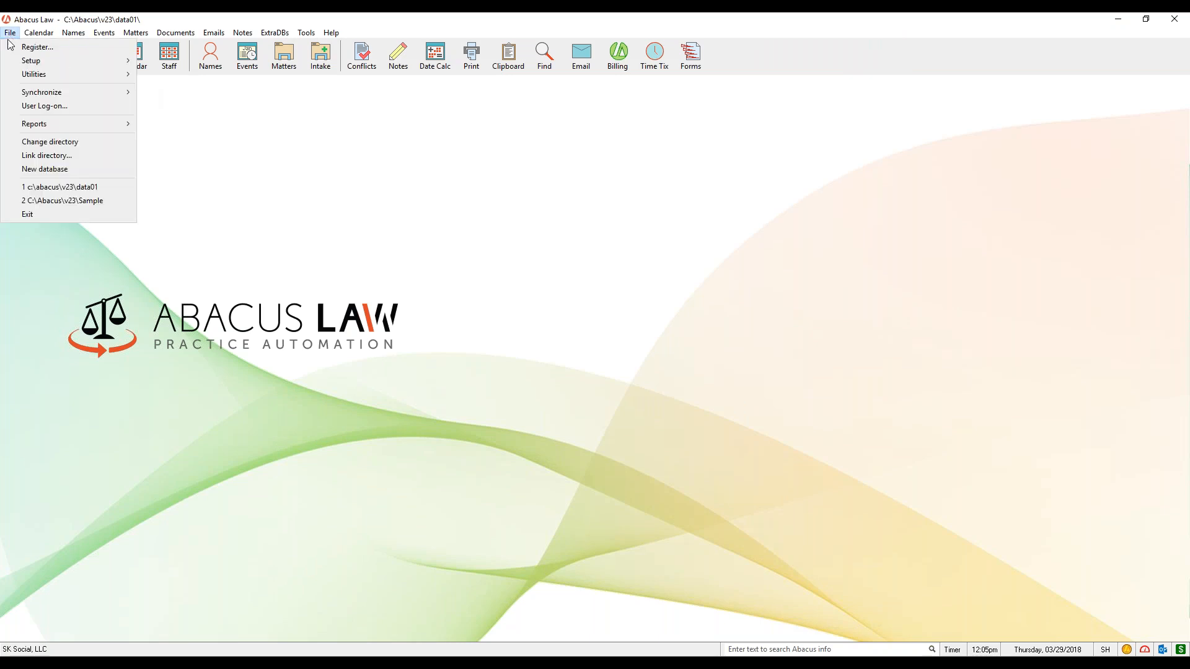
mouse_move(99, 61)
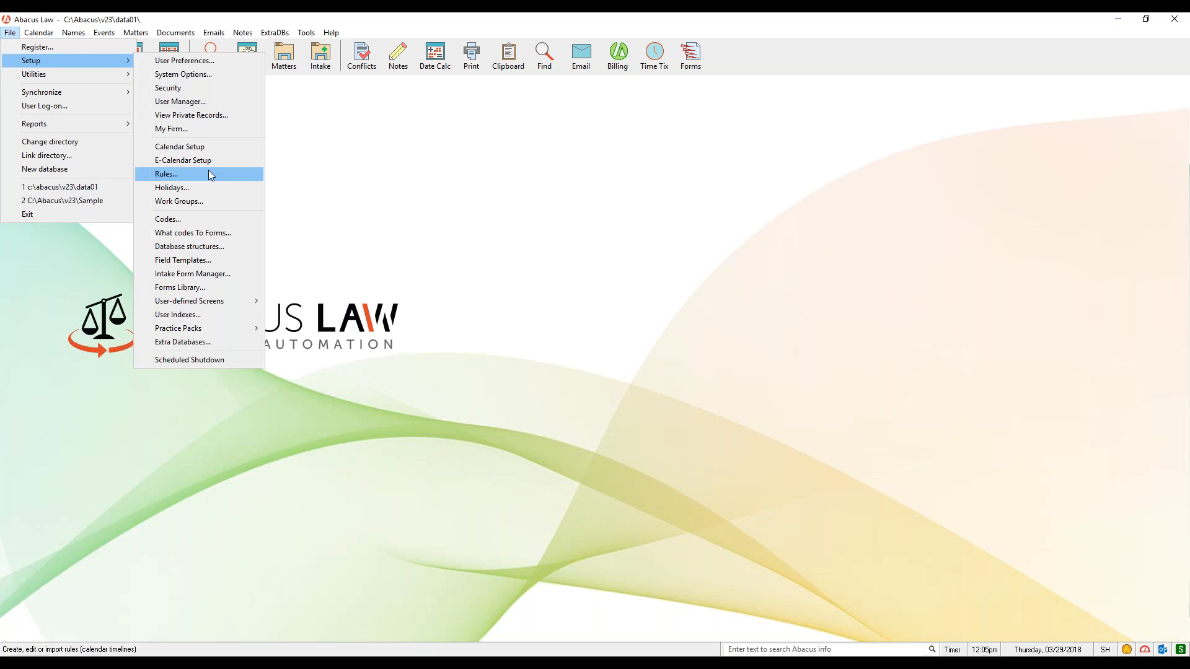
left_click(237, 274)
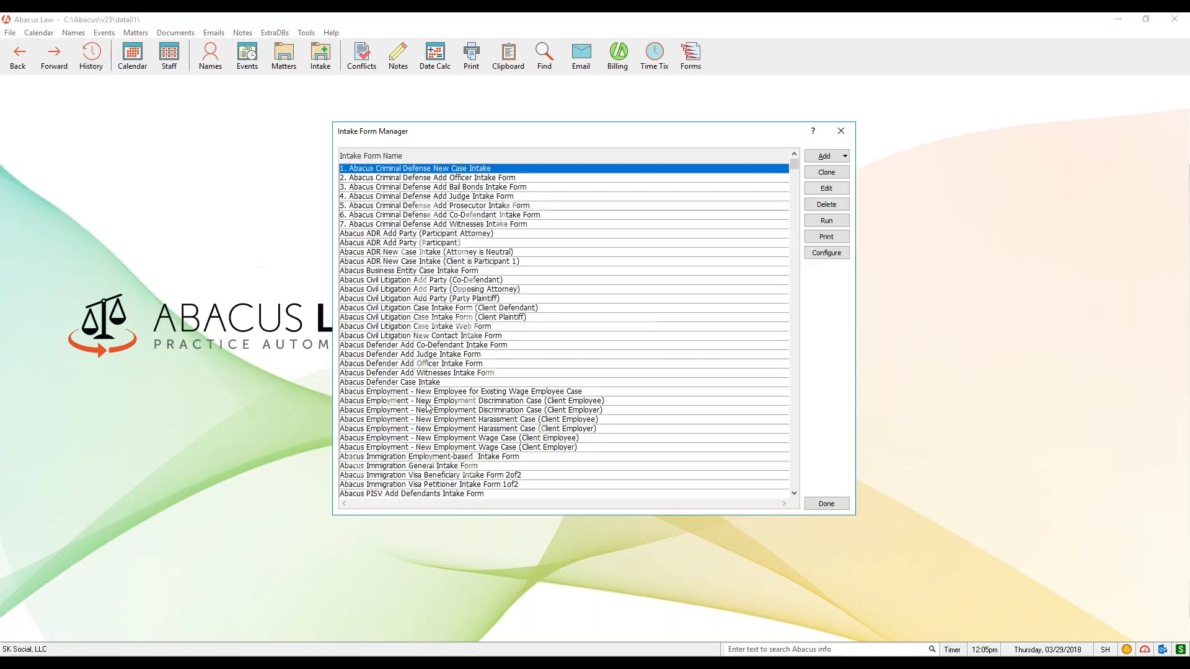
left_click(525, 318)
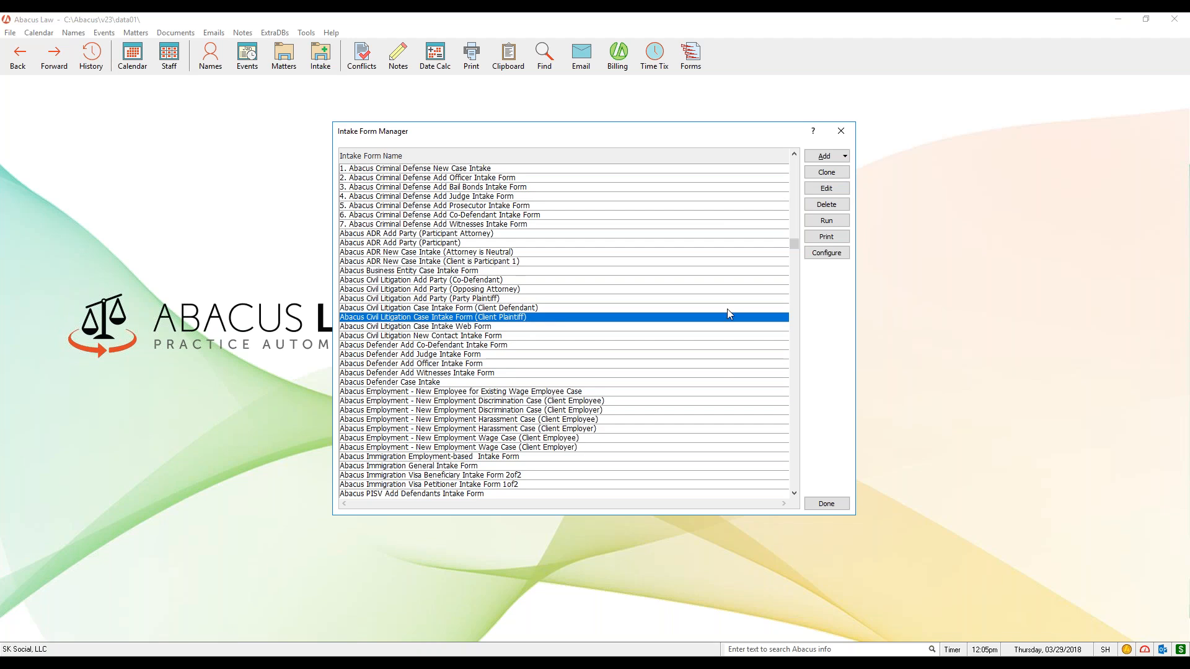
left_click(844, 192)
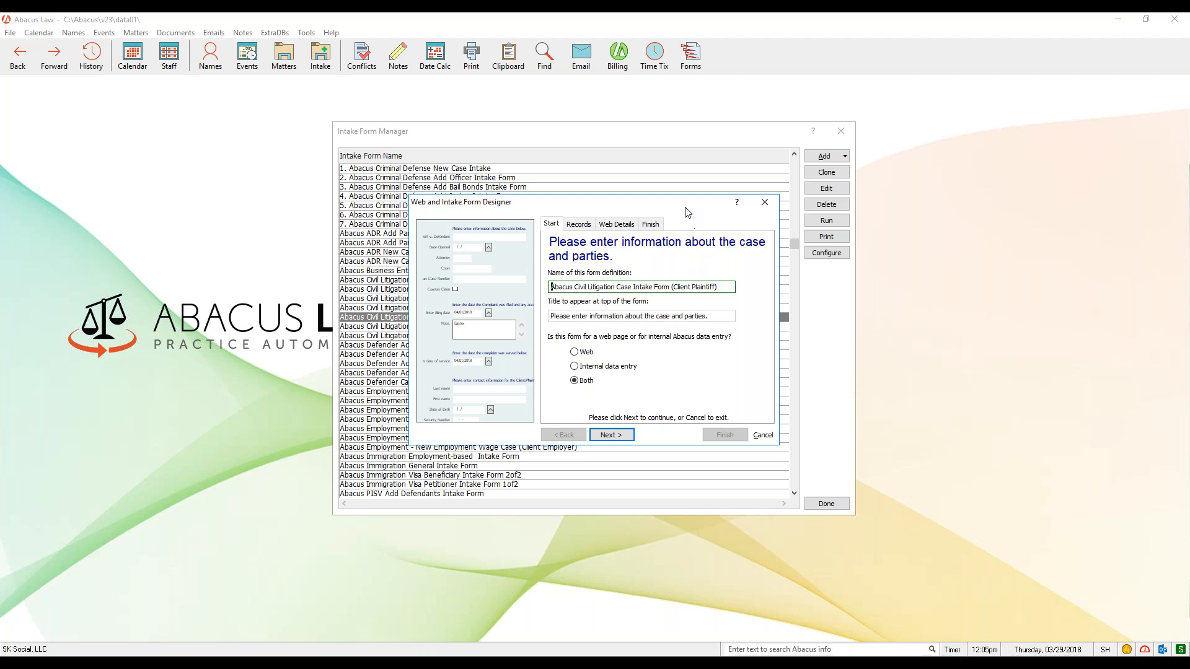
left_click(580, 232)
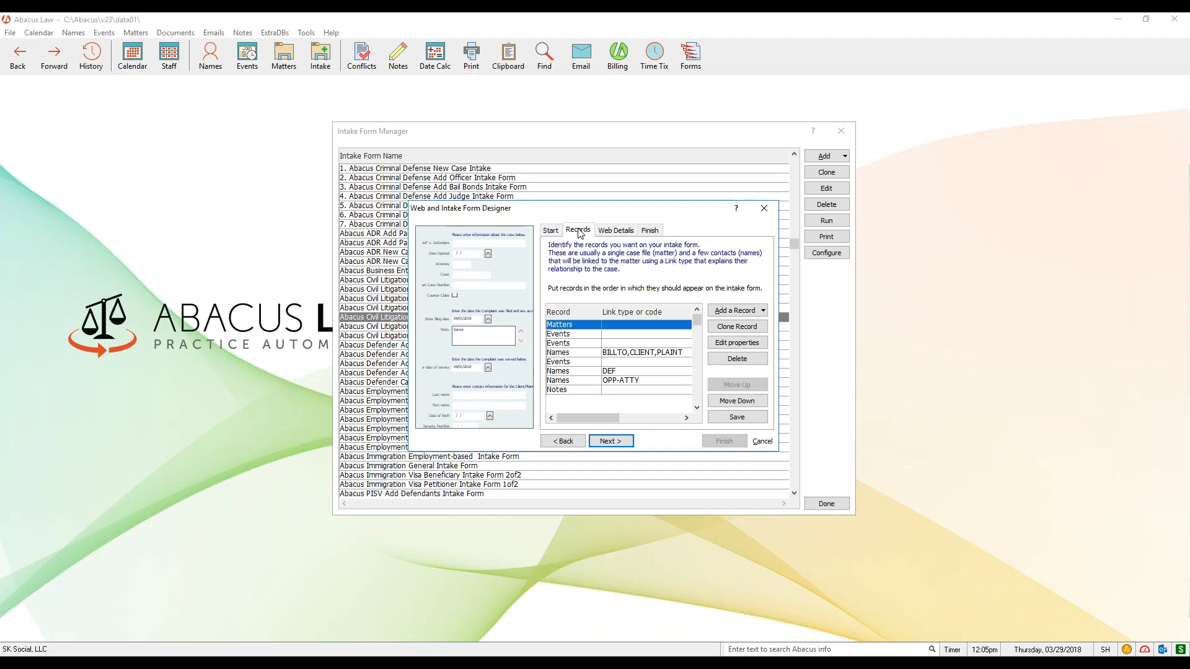
- Examine the form's record list, comparing the Events records and the Names records with their link types
left_click(573, 335)
left_click(573, 344)
left_click(572, 353)
left_click(574, 362)
left_click(574, 371)
left_click(575, 380)
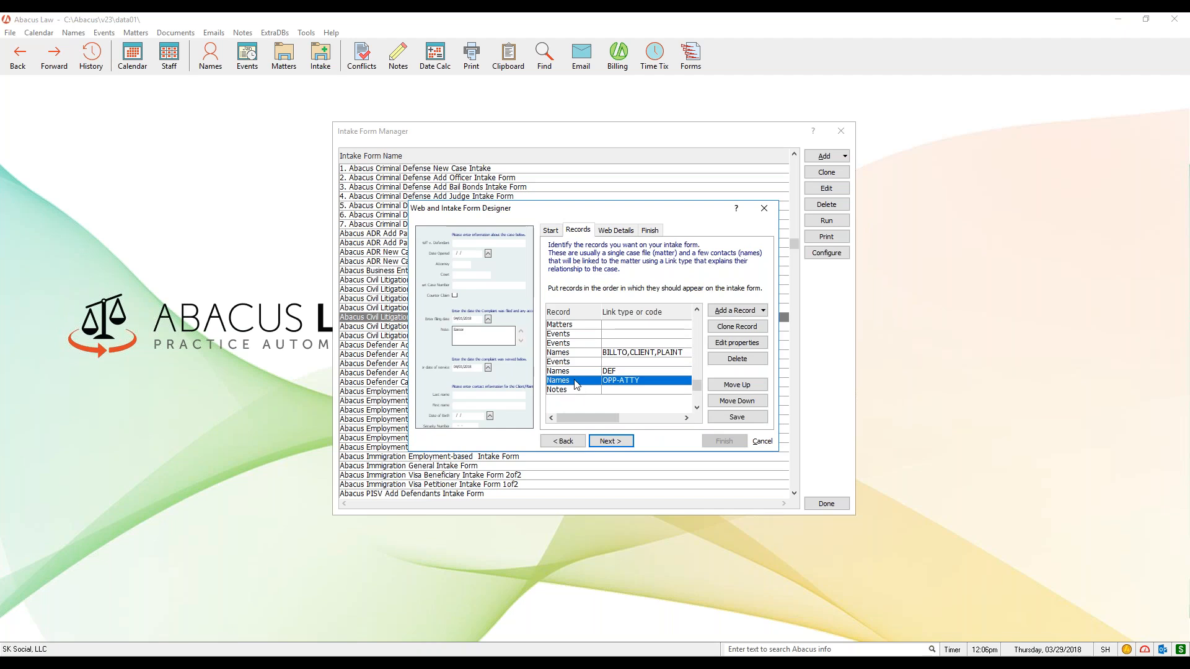
left_click(575, 354)
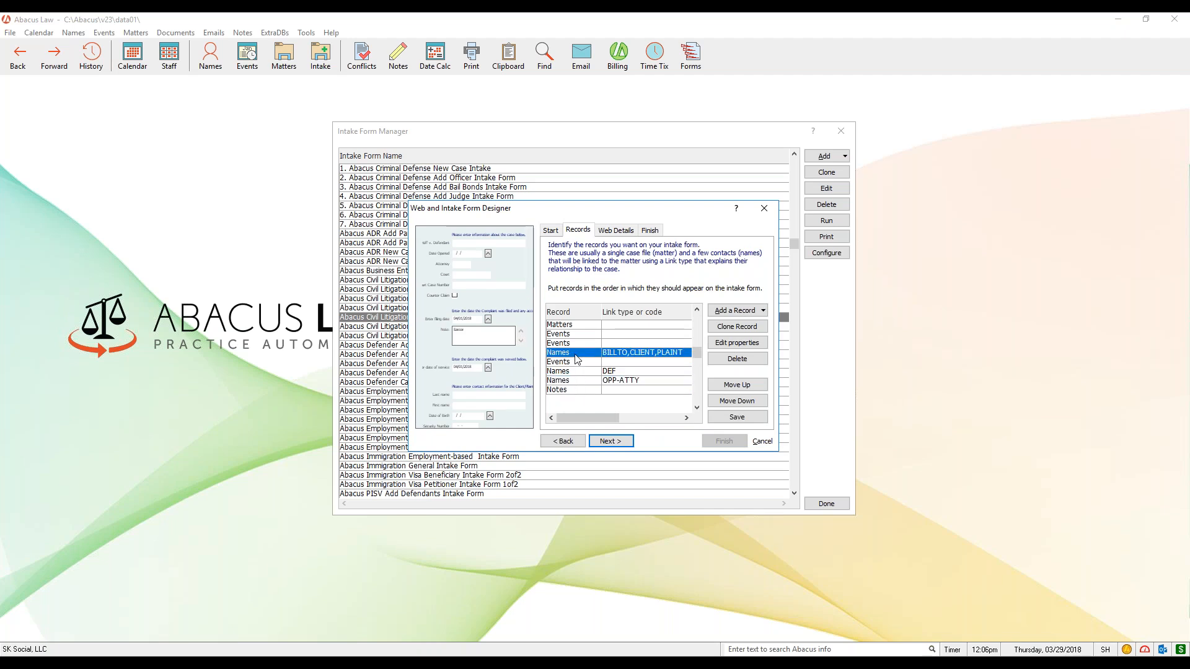
left_click(576, 372)
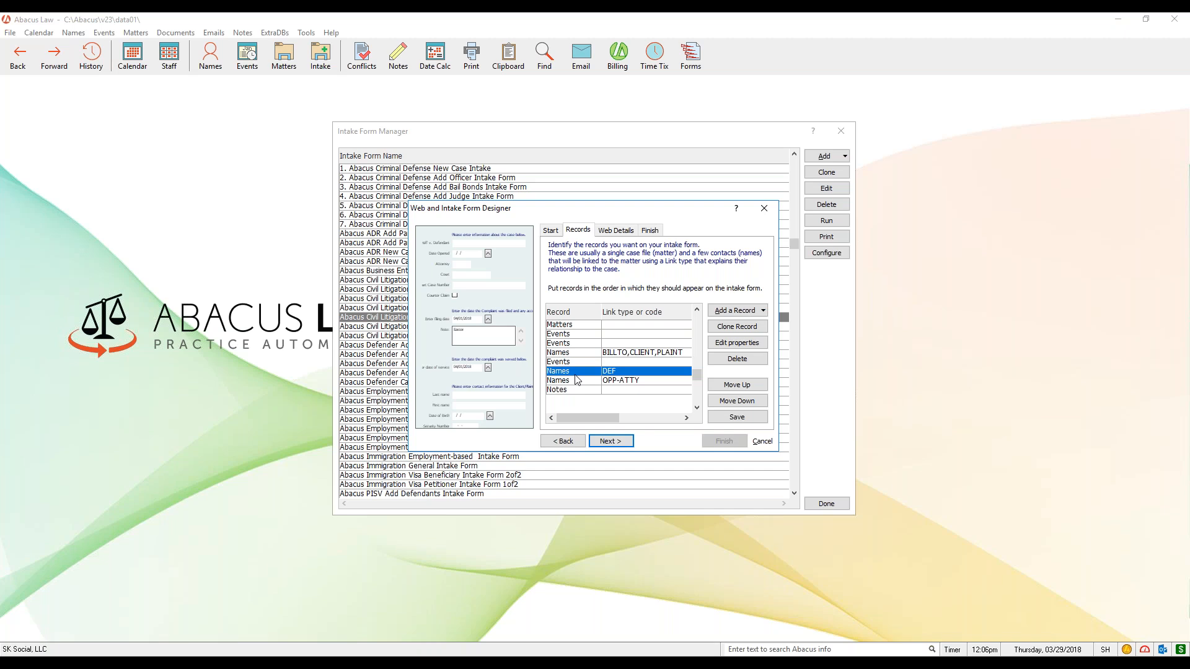
left_click(581, 381)
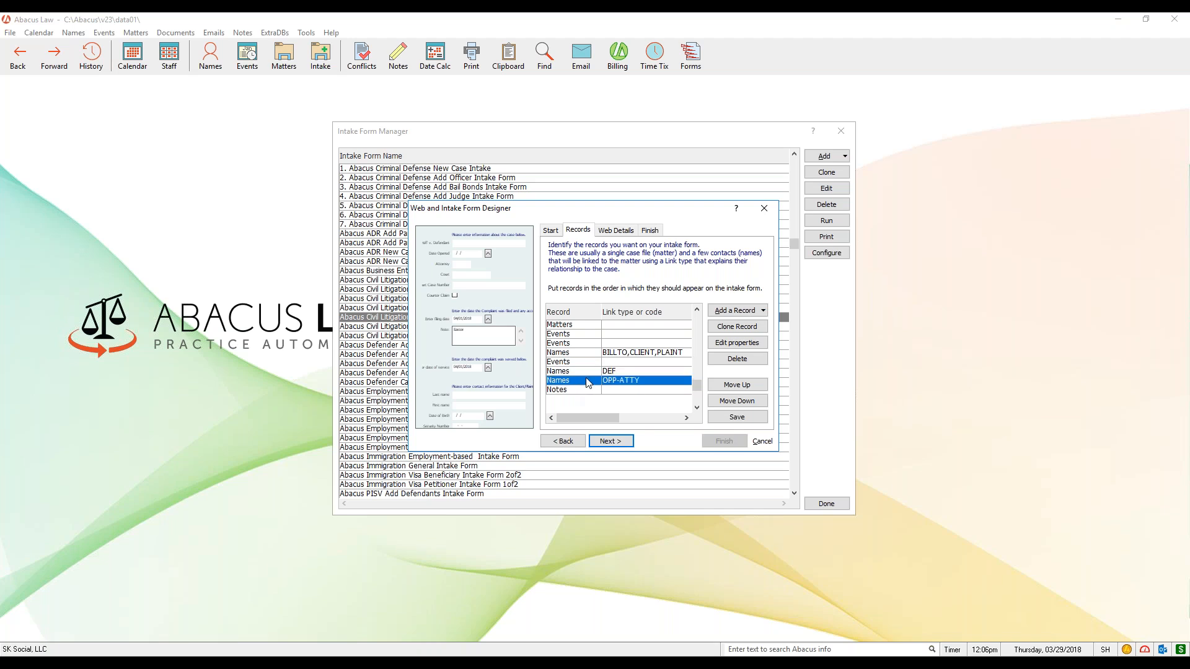
- Open the properties of the Names record linked as BILLTO,CLIENT,PLAINT and review its included fields down to Emailwork
left_click(588, 354)
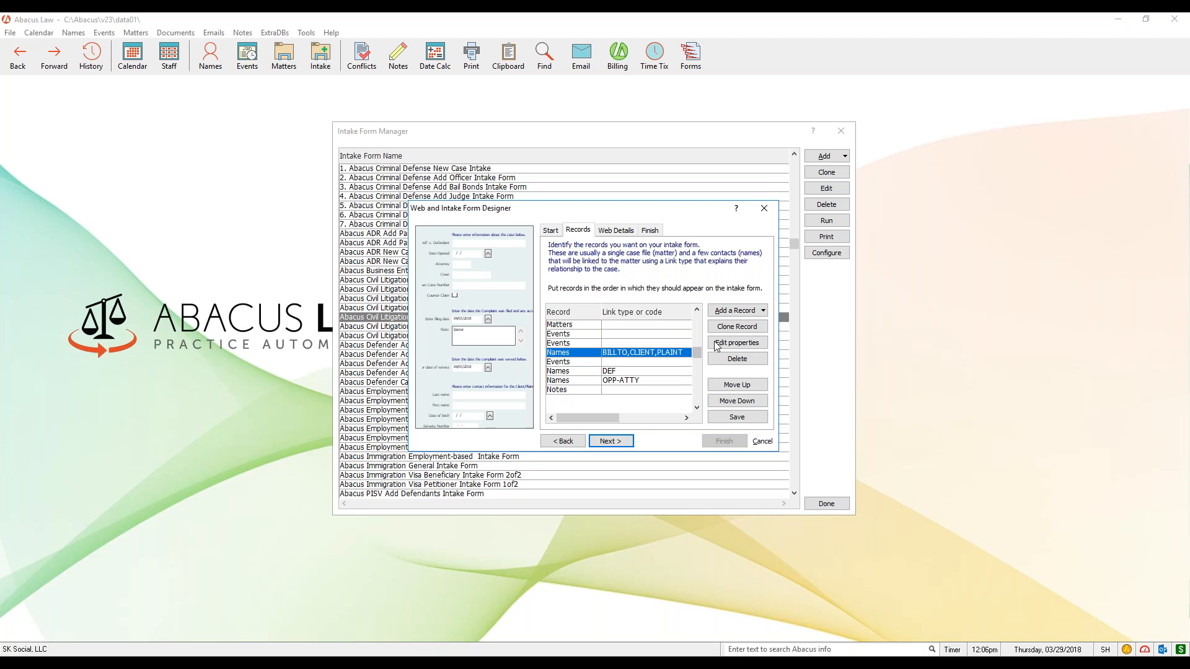
left_click(760, 347)
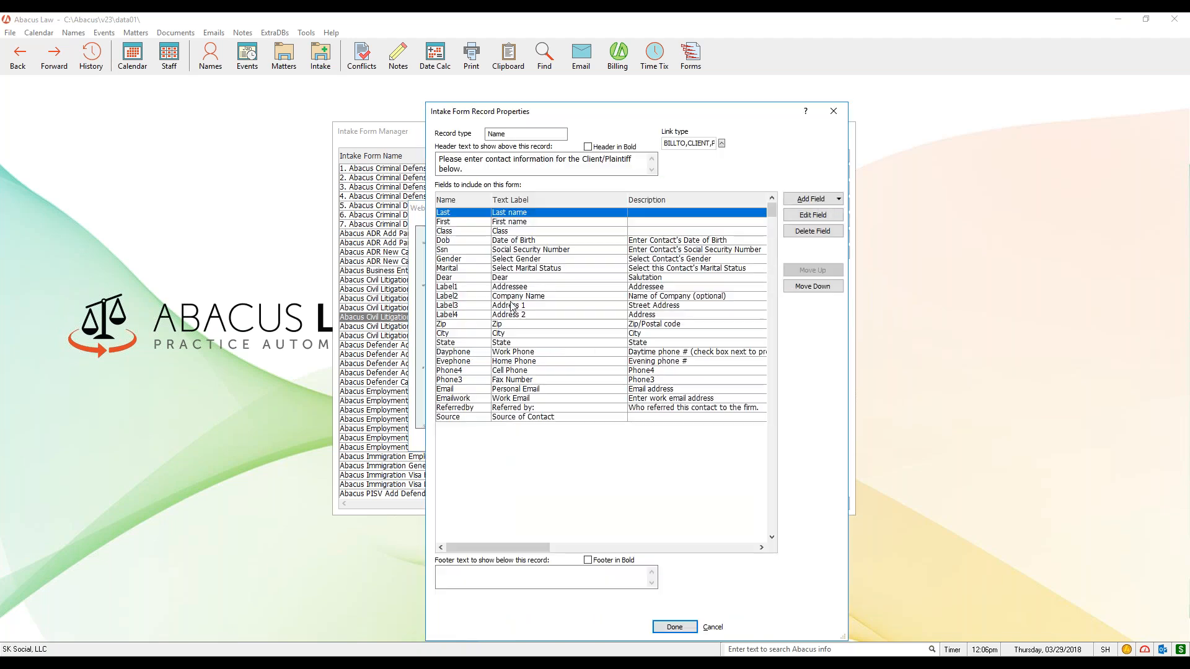
left_click(464, 223)
left_click_drag(464, 234, 464, 398)
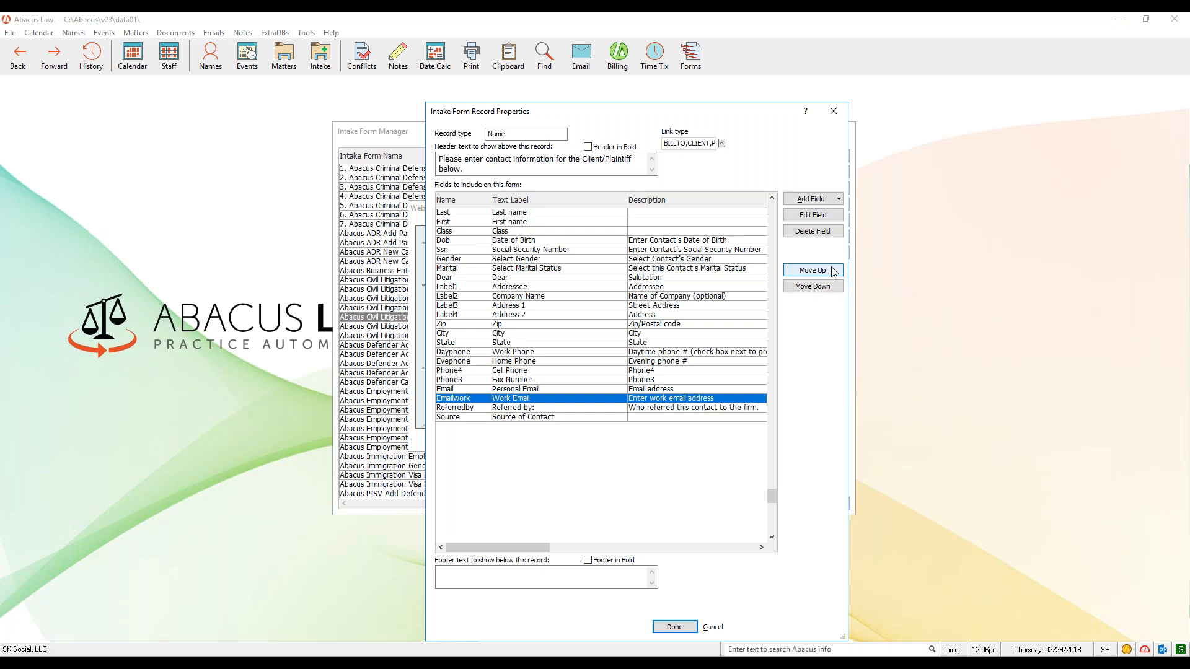
- Try to add the Alias3, Alternate Add, Atty and Bio Mother fields to the client/plaintiff Names record, and close its properties
left_click(838, 199)
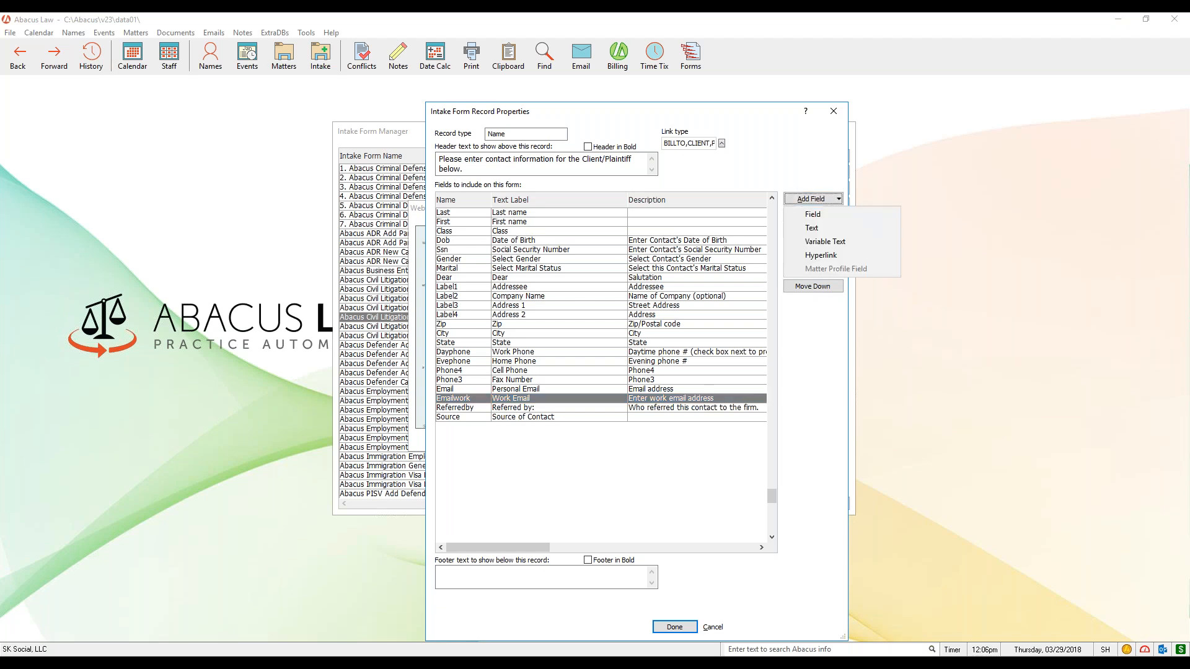
left_click(832, 215)
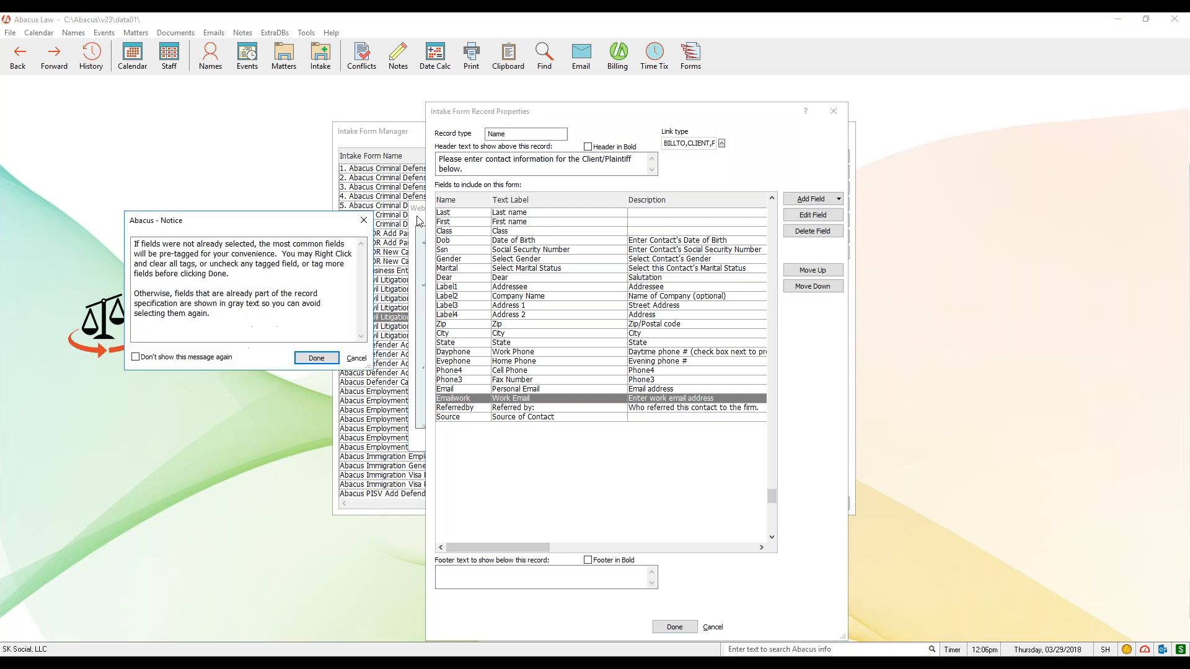
left_click(302, 363)
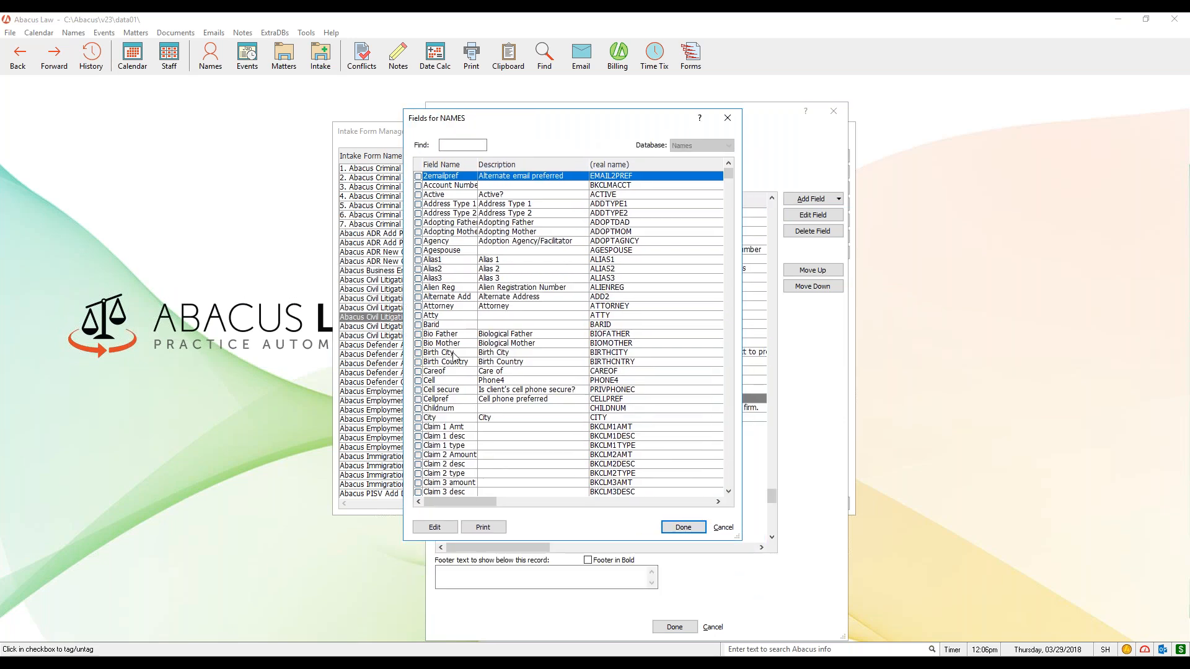
left_click(418, 278)
left_click(418, 297)
left_click(418, 316)
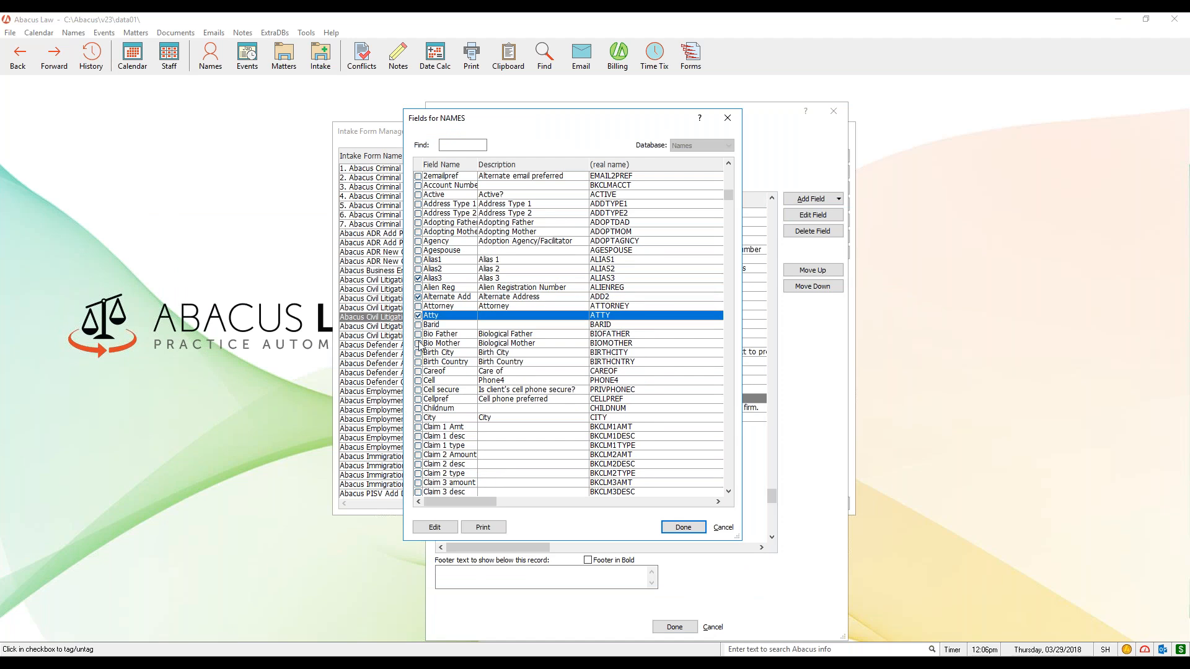
left_click(418, 344)
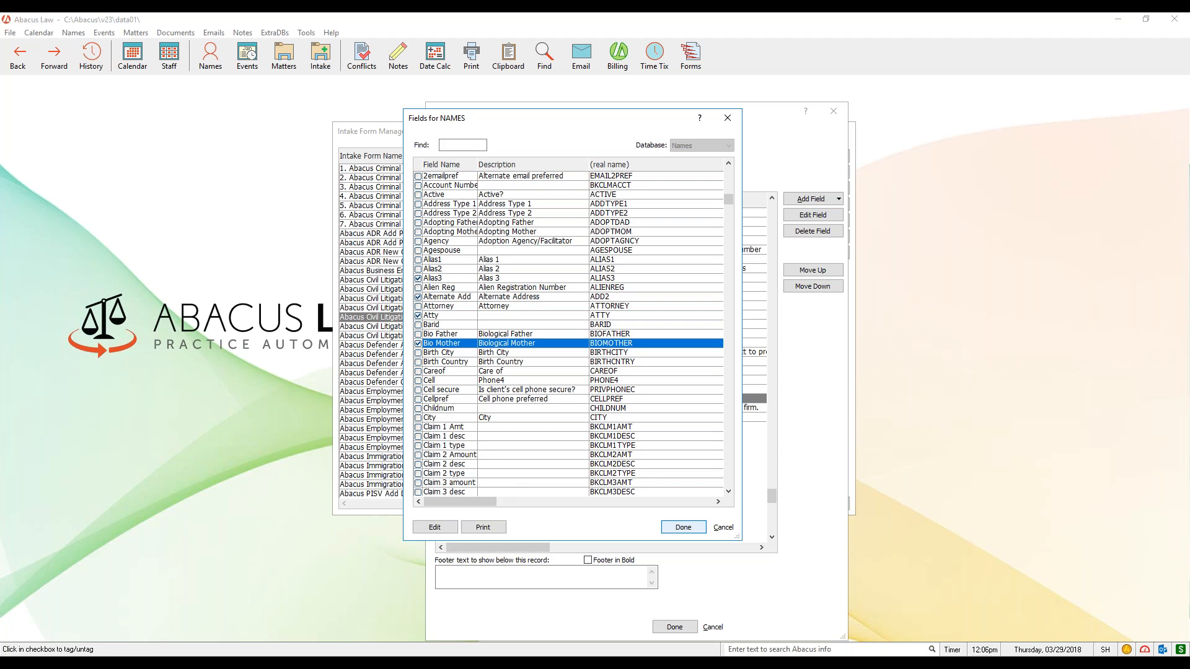
left_click(683, 527)
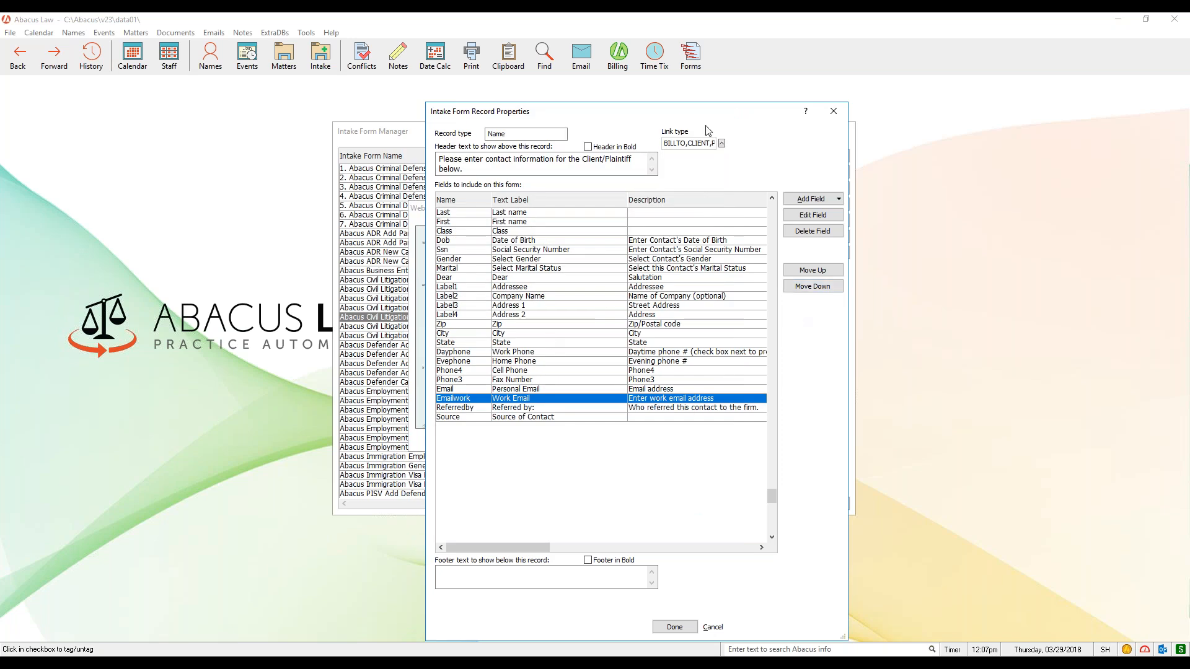
left_click_drag(711, 117, 702, 84)
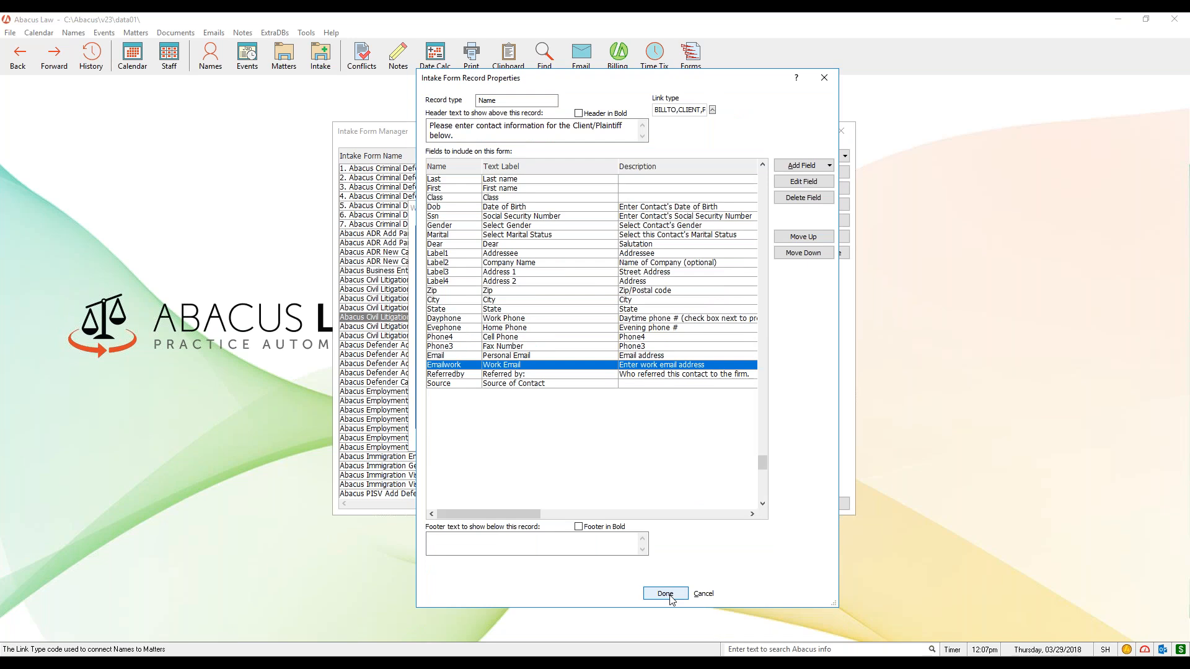
left_click(665, 594)
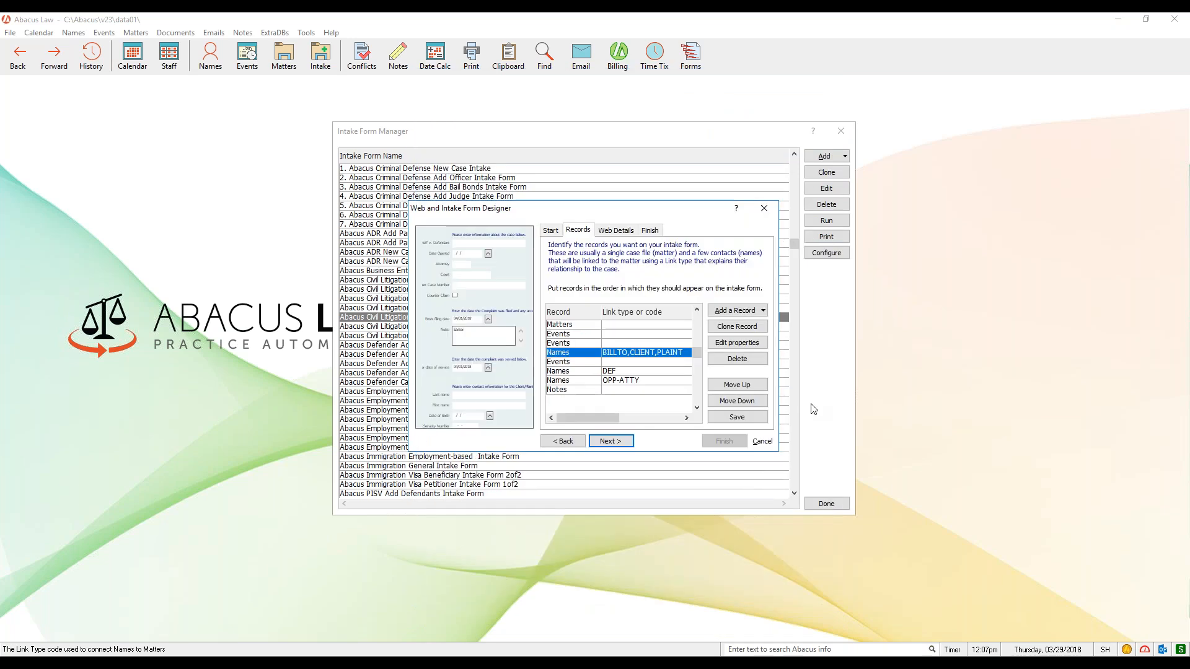
- Review the fields of the Events record following the client/plaintiff Names record, and close the form designer and Intake Form Manager
left_click(594, 364)
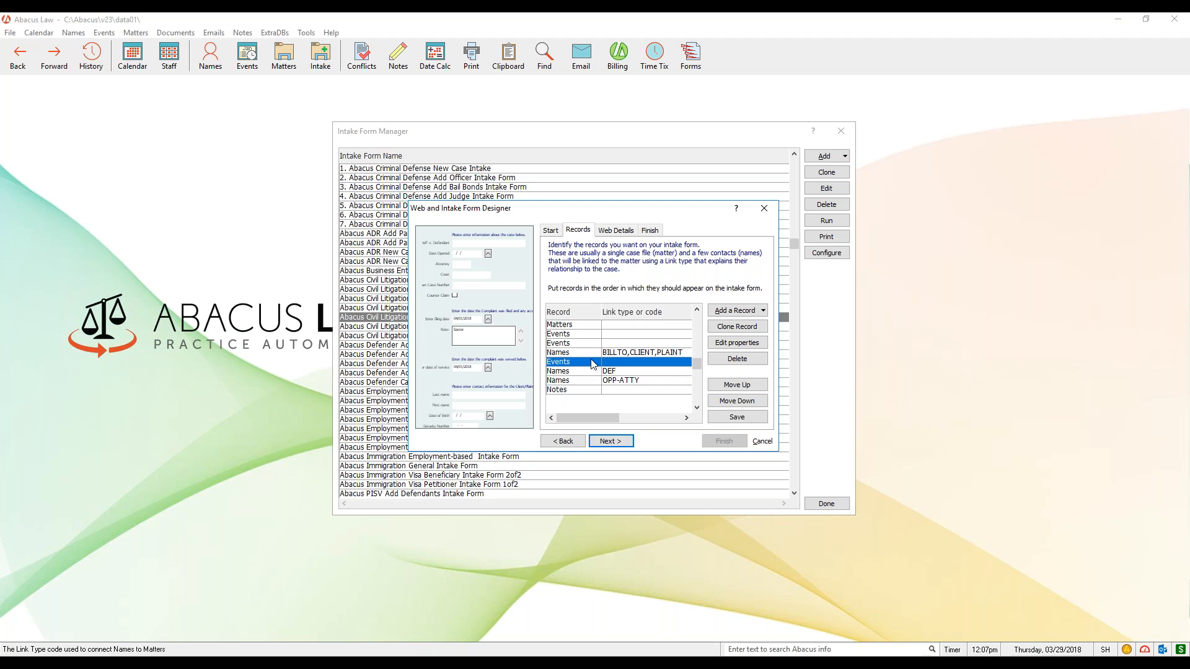
left_click(747, 343)
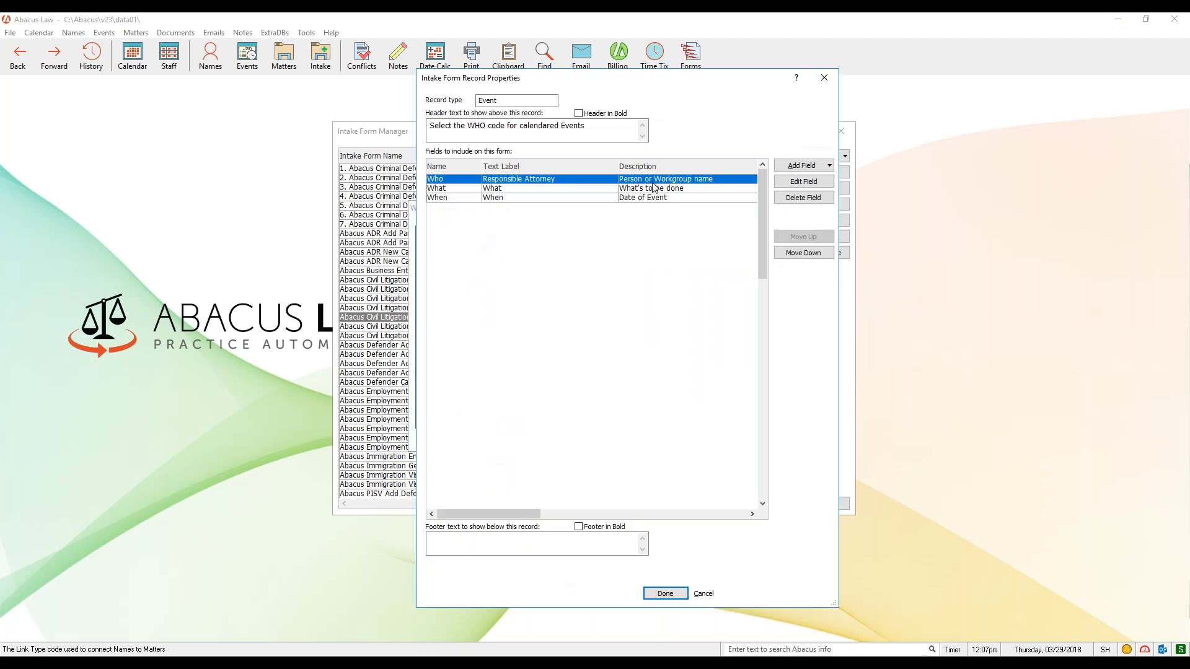
left_click(505, 189)
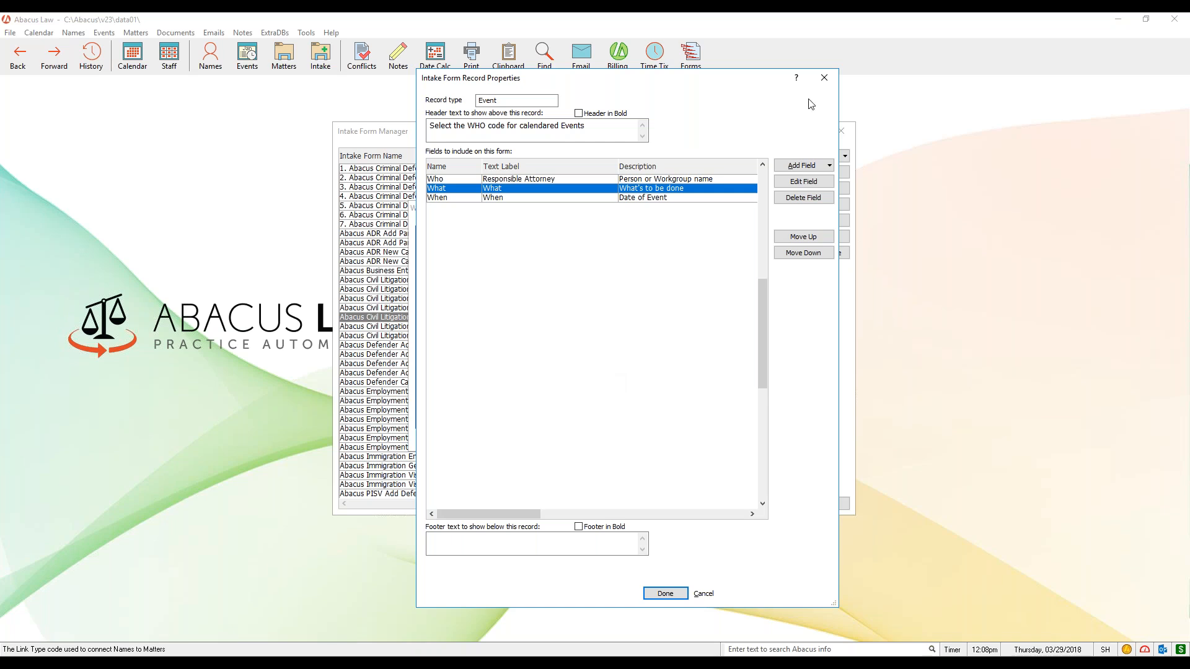
left_click(826, 78)
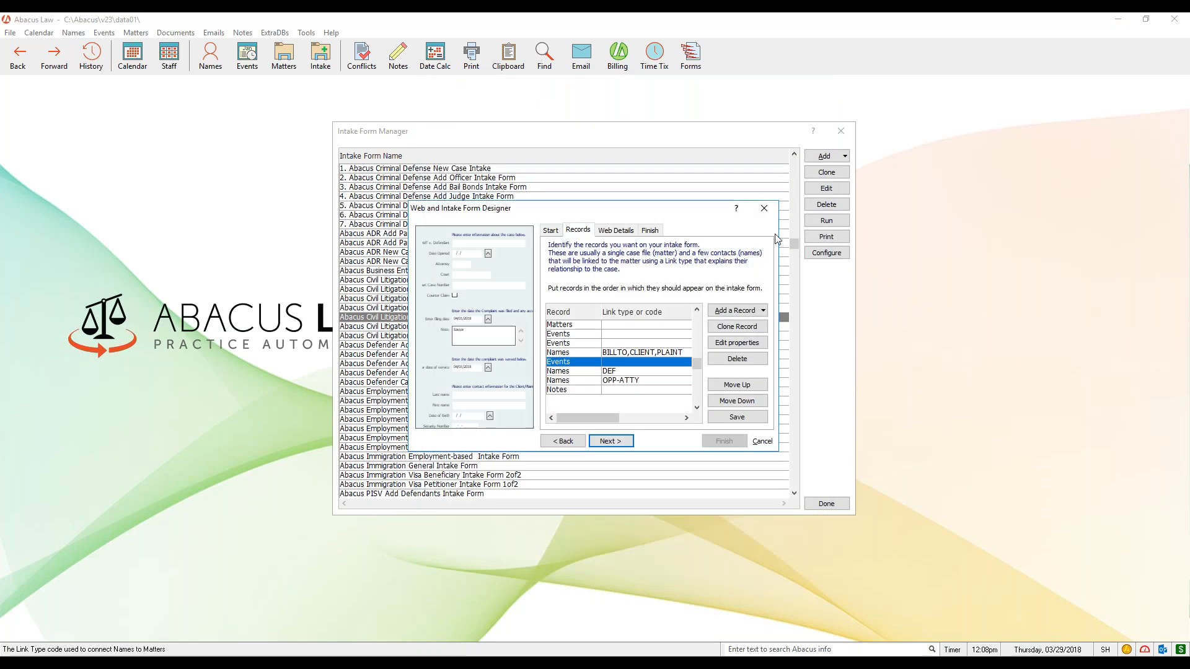
left_click(771, 209)
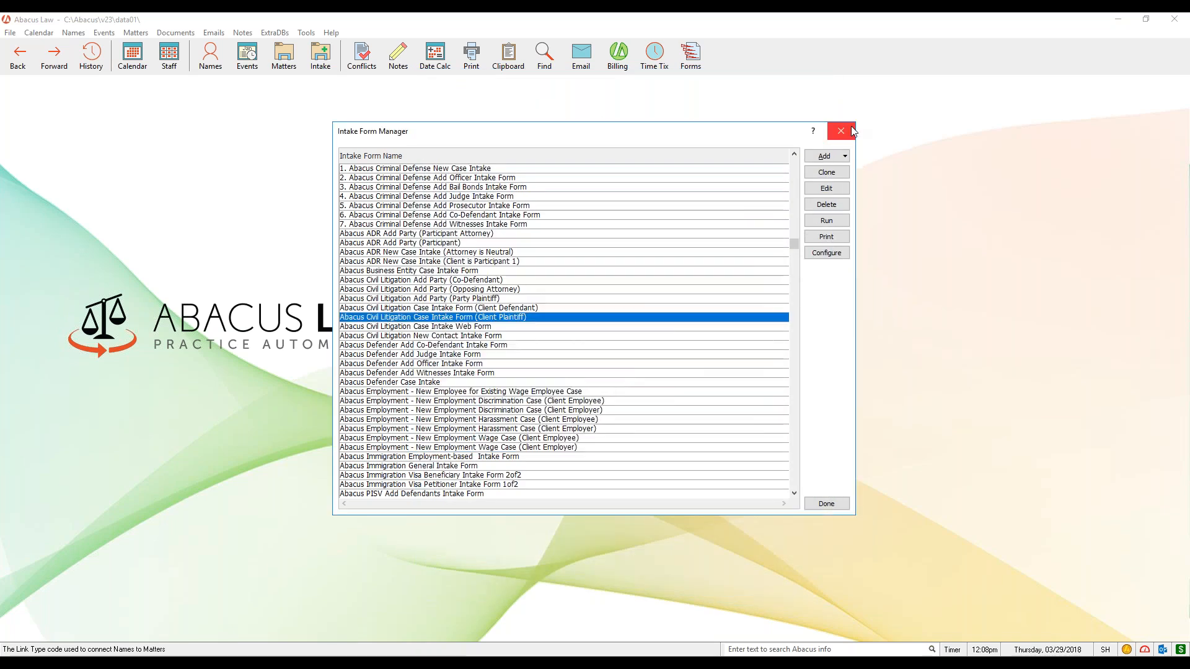
left_click(840, 131)
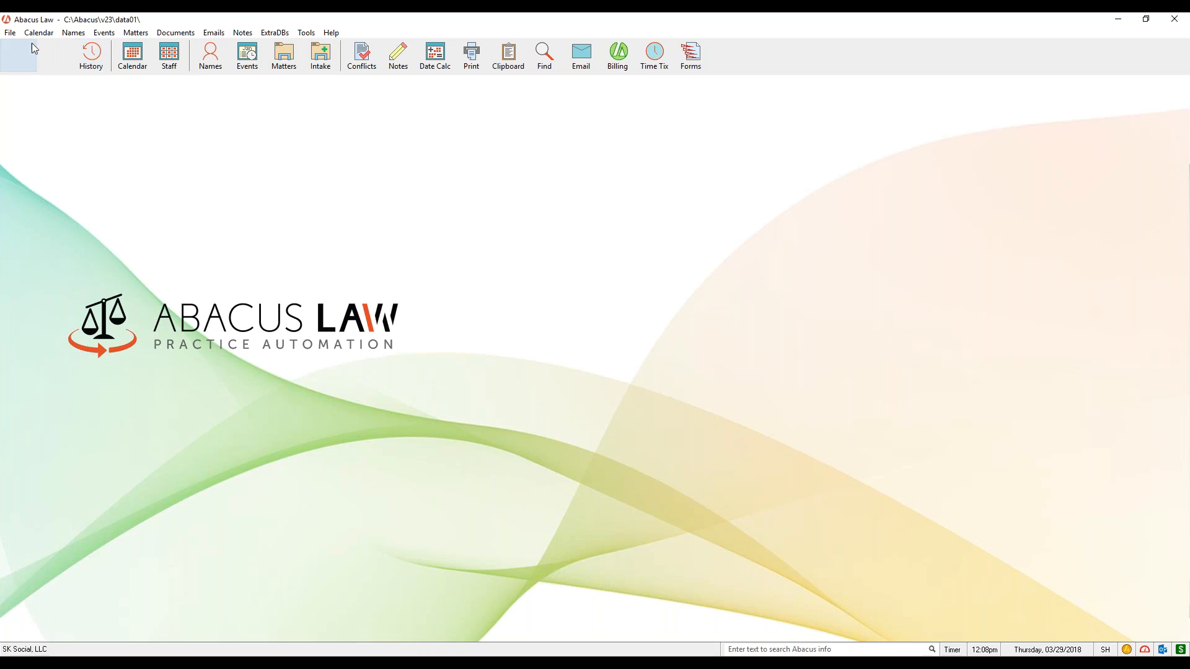
- Open the calendar rules list, filter it by "new" and open the NEWCRIM (New Criminal Case) rule
left_click(11, 33)
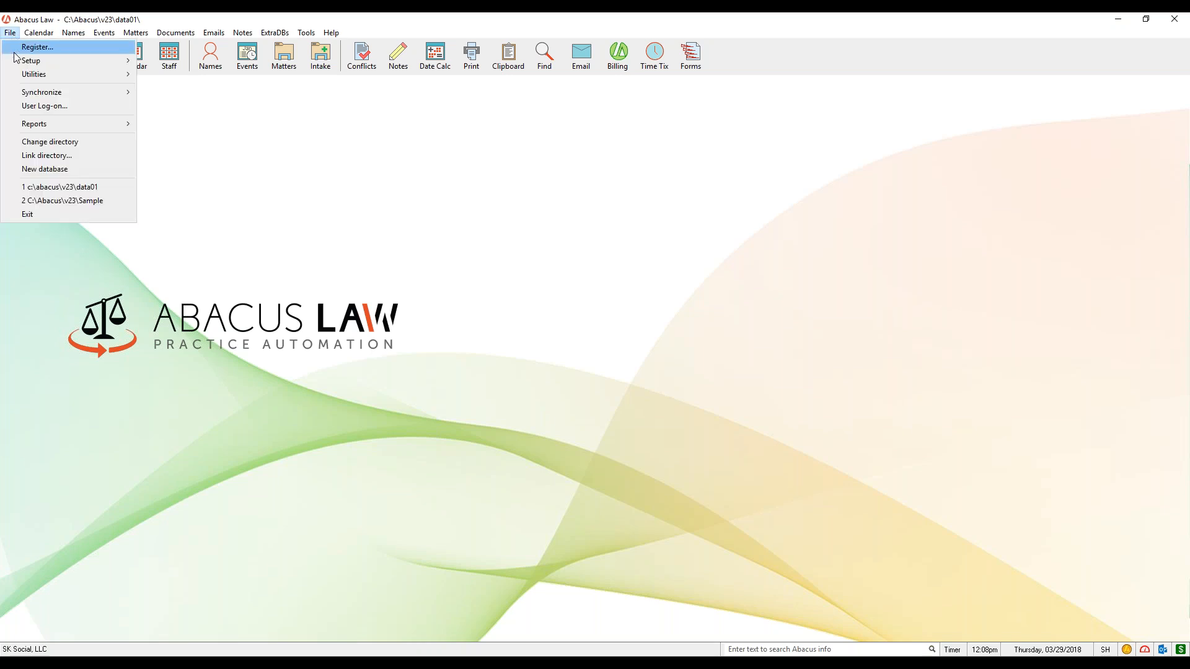
mouse_move(19, 62)
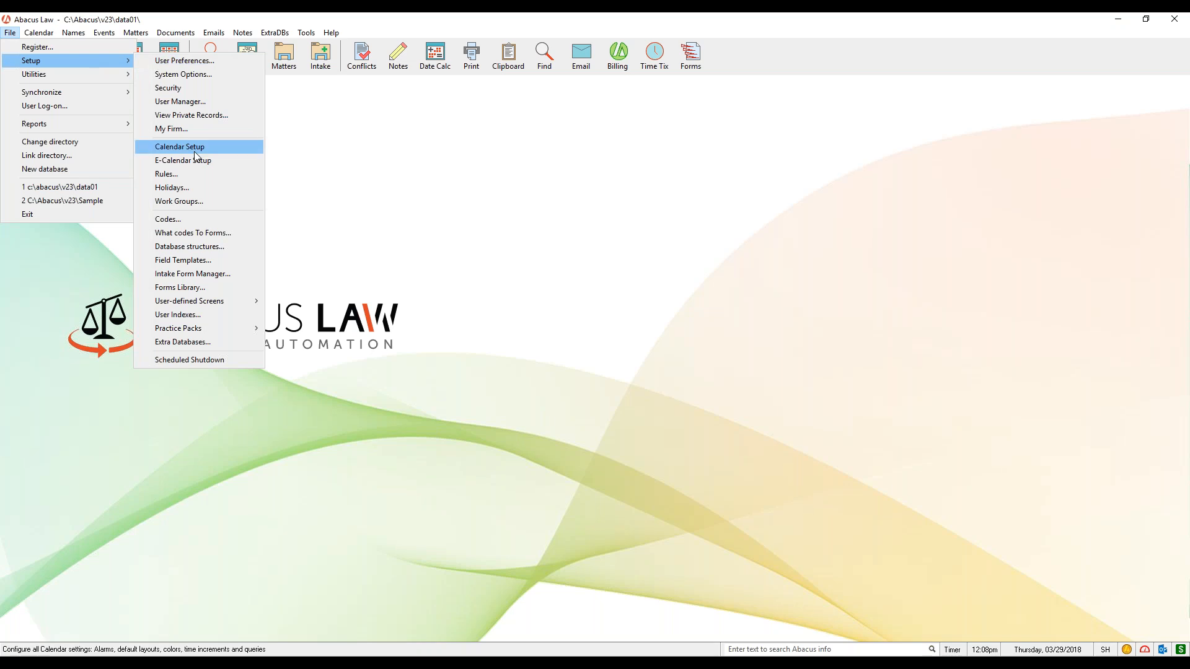
left_click(198, 174)
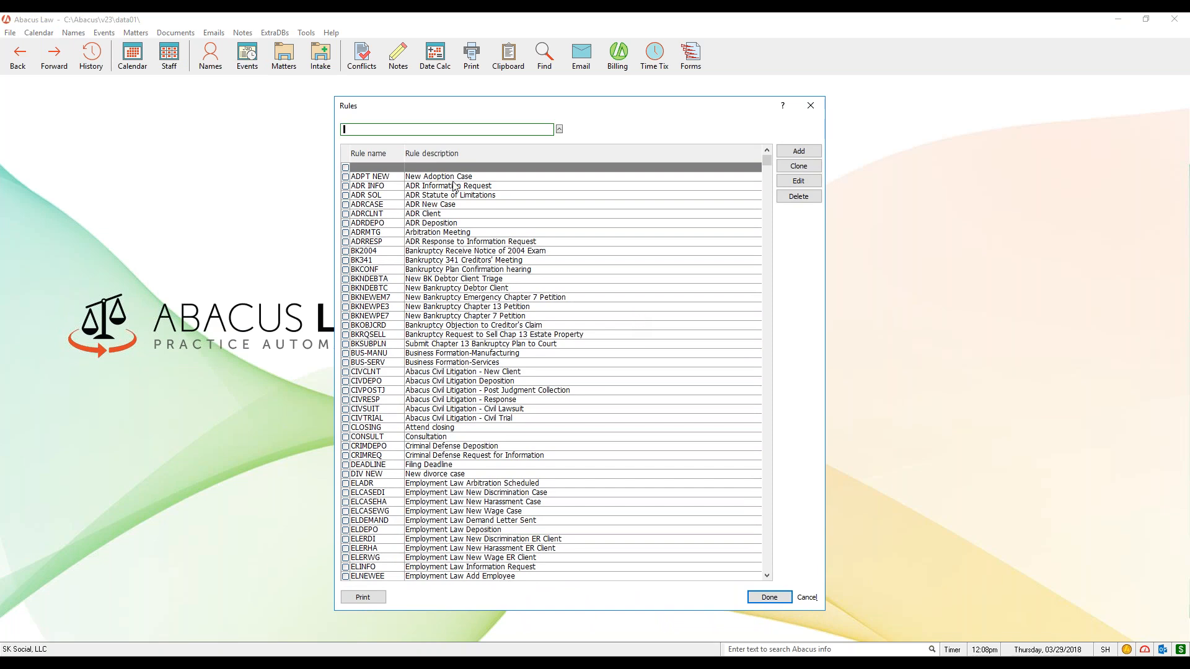
type("new")
key("Return")
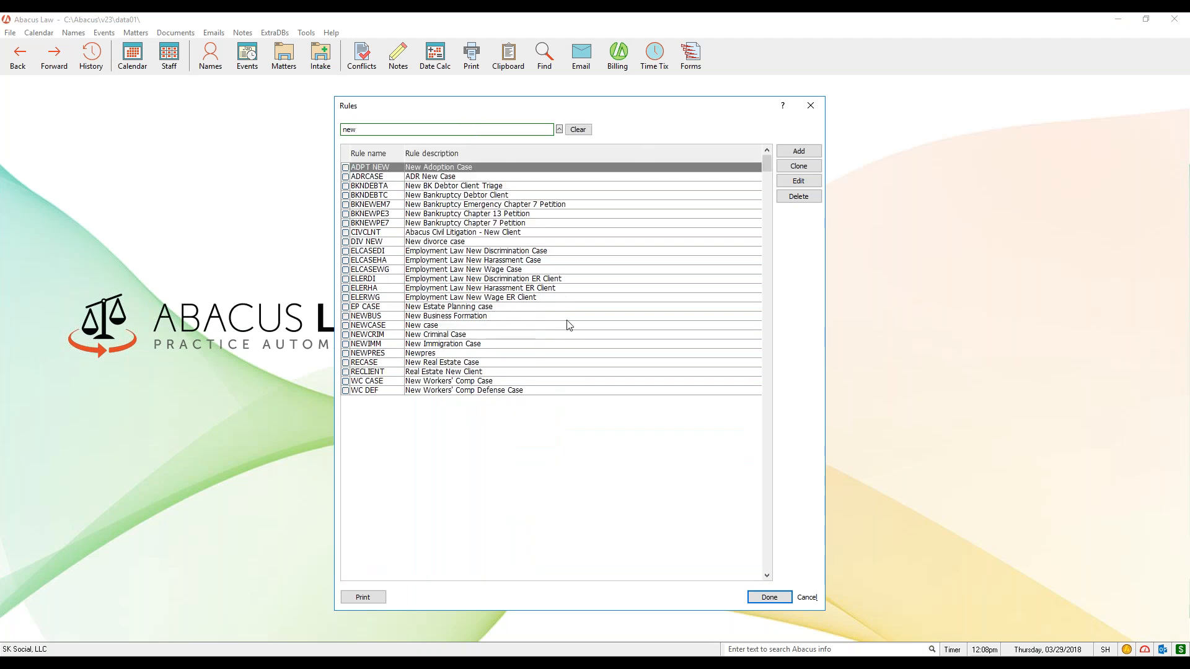
left_click(457, 335)
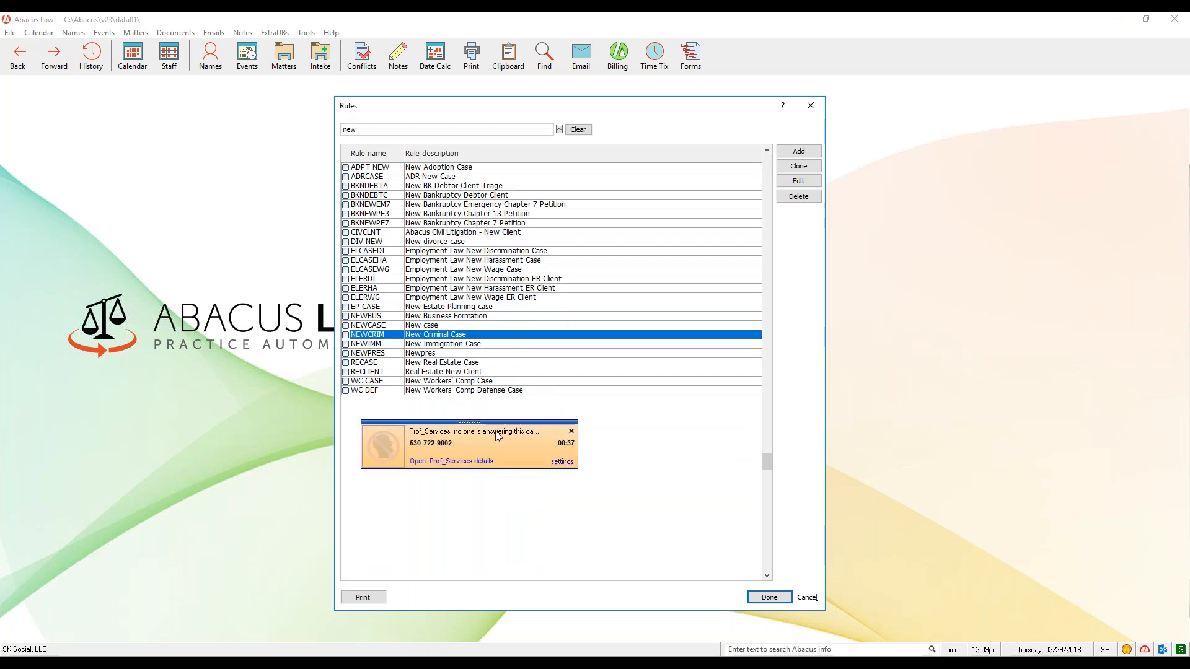
left_click(522, 451)
left_click(457, 336)
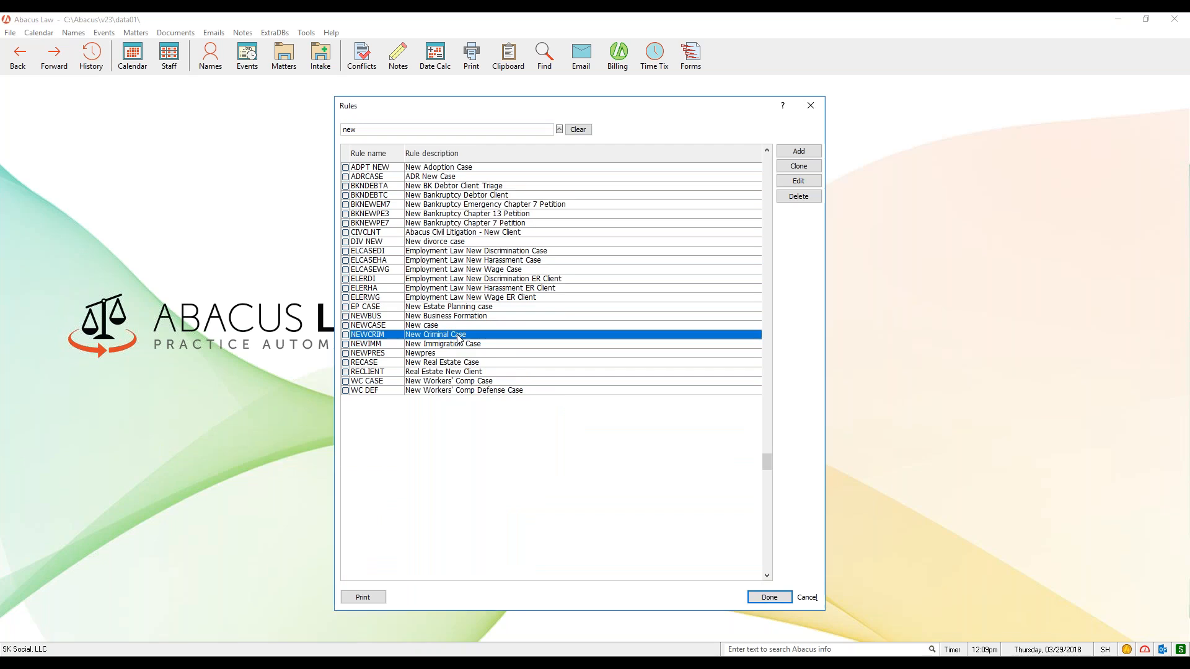
left_click(811, 181)
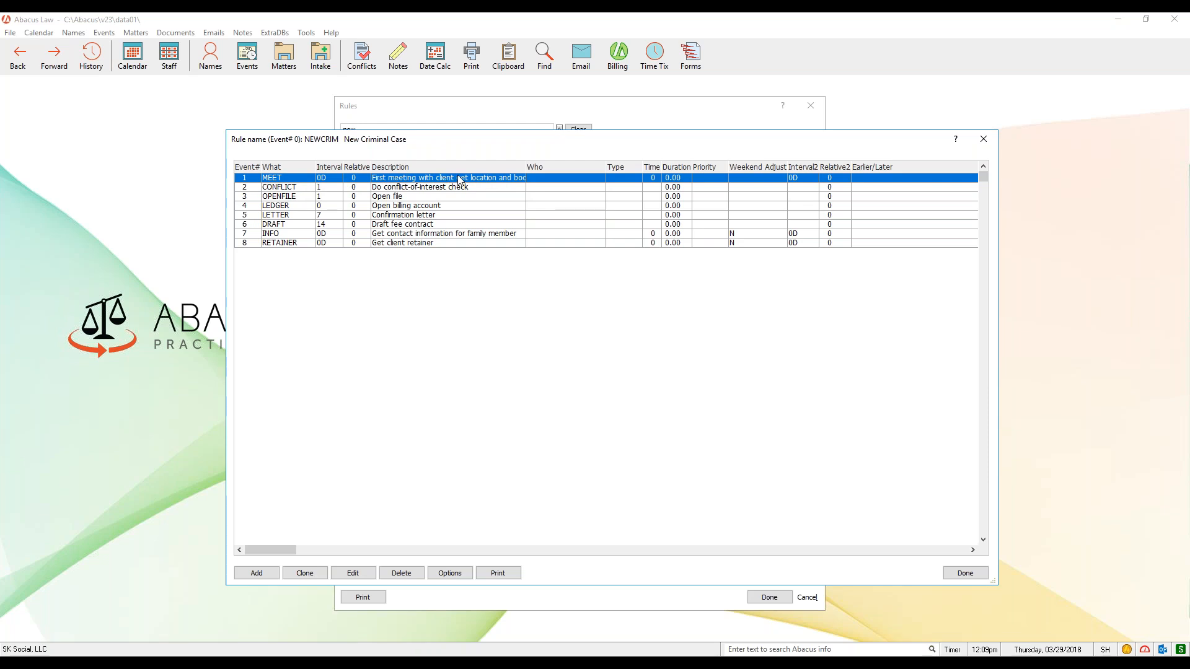
- Examine the events of the New Criminal Case rule from CONFLICT through RETAINER, comparing their intervals and descriptions
left_click(308, 192)
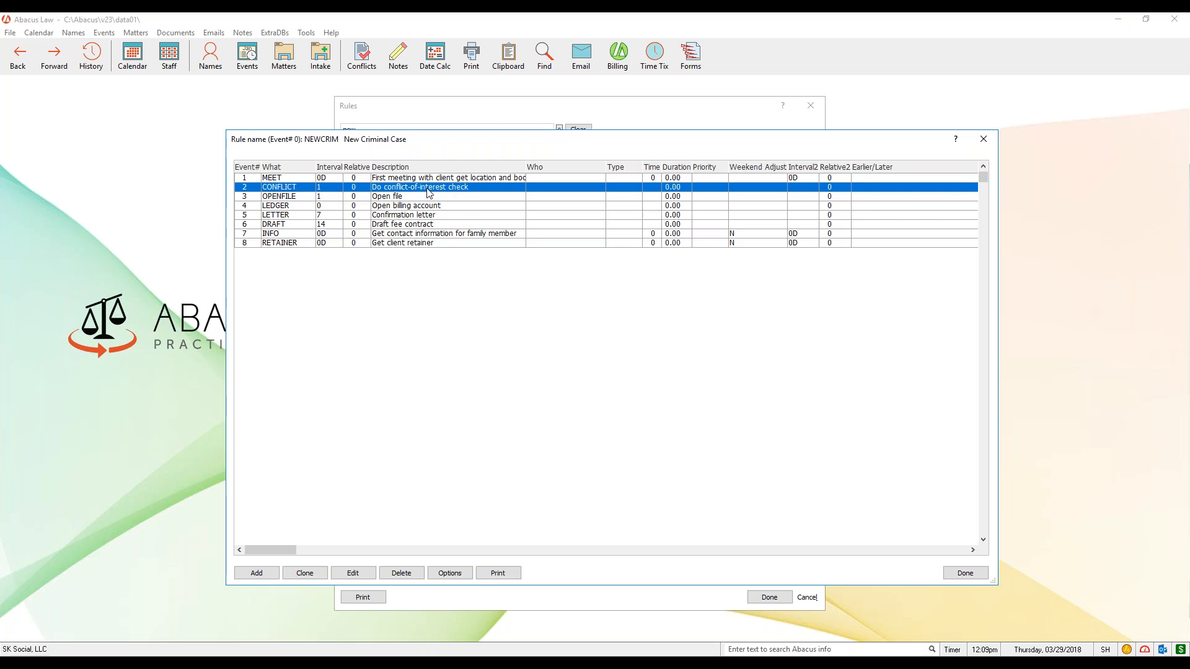
left_click(299, 197)
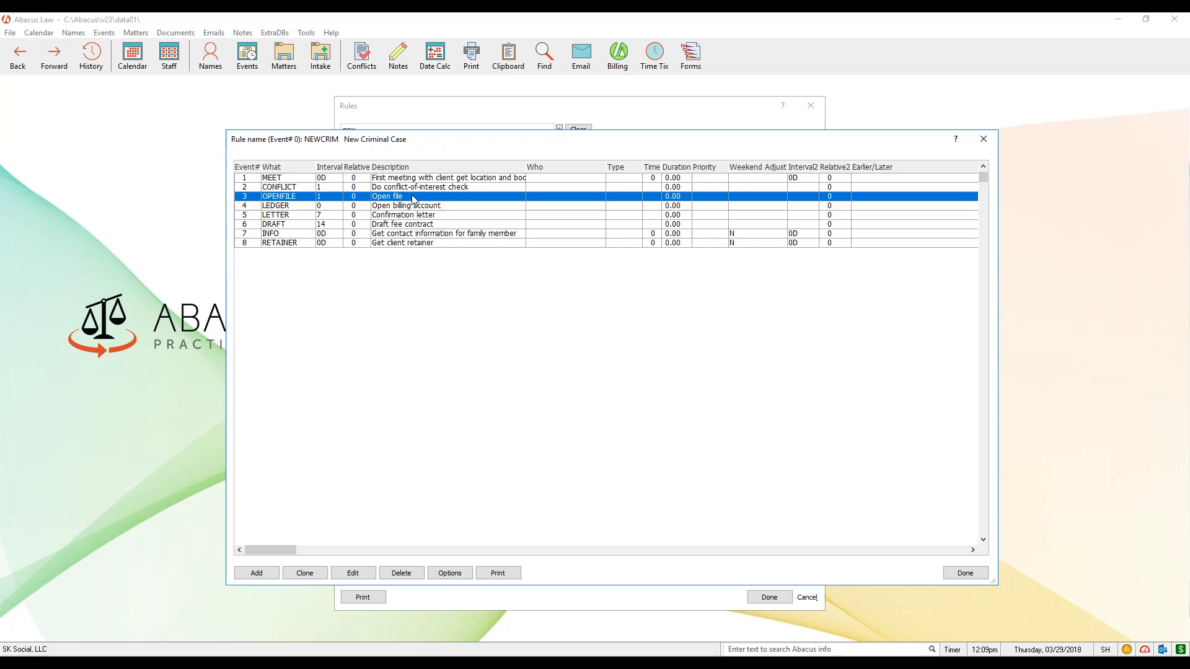
left_click(301, 207)
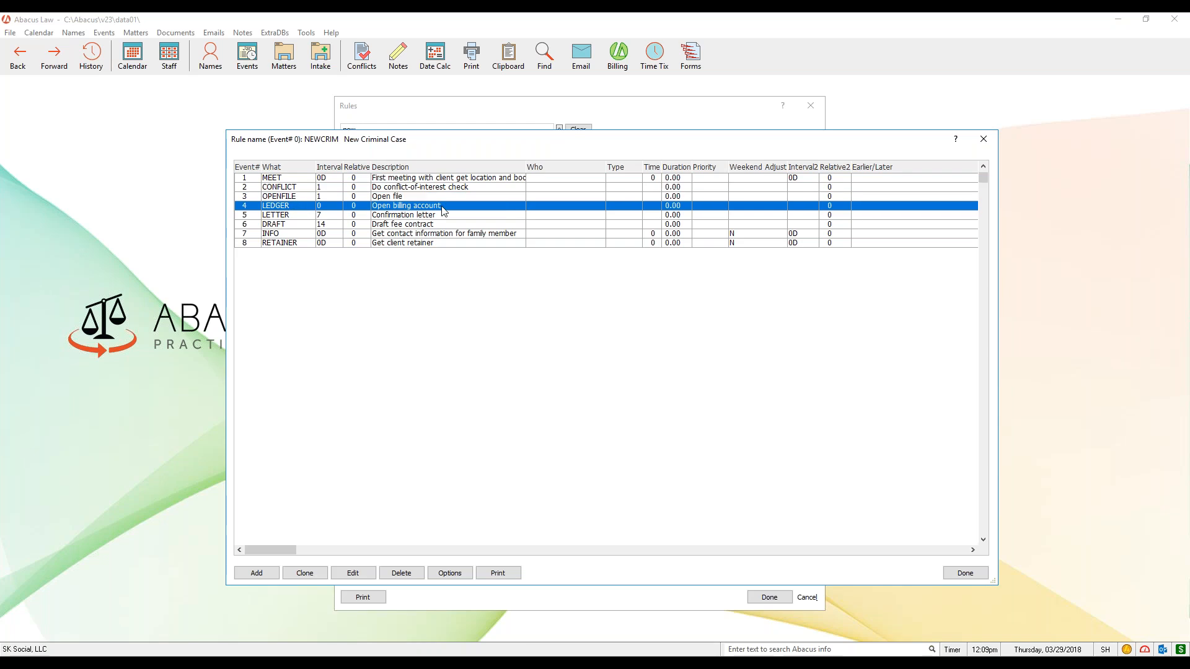
left_click(312, 217)
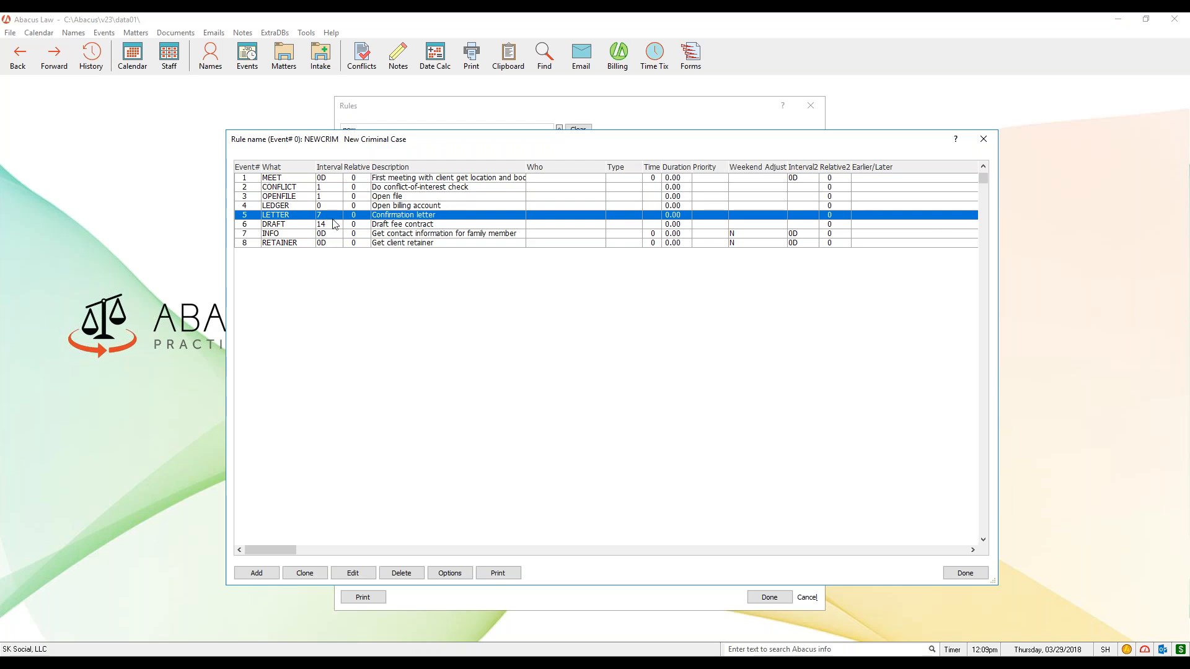
left_click(307, 224)
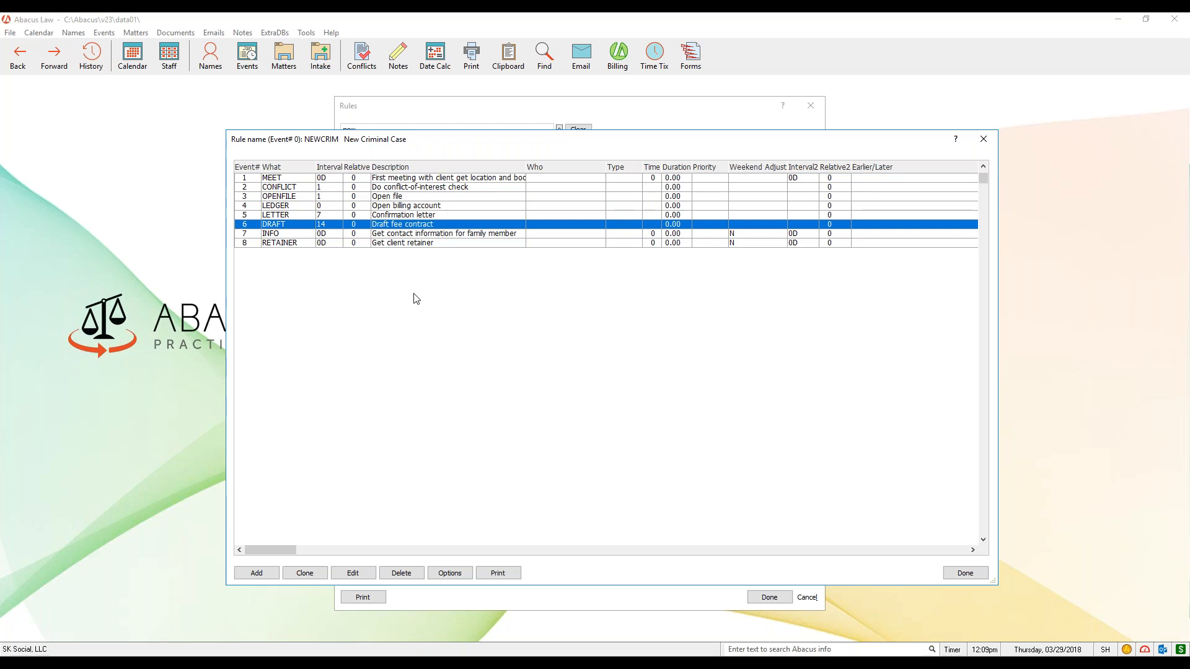
left_click(299, 237)
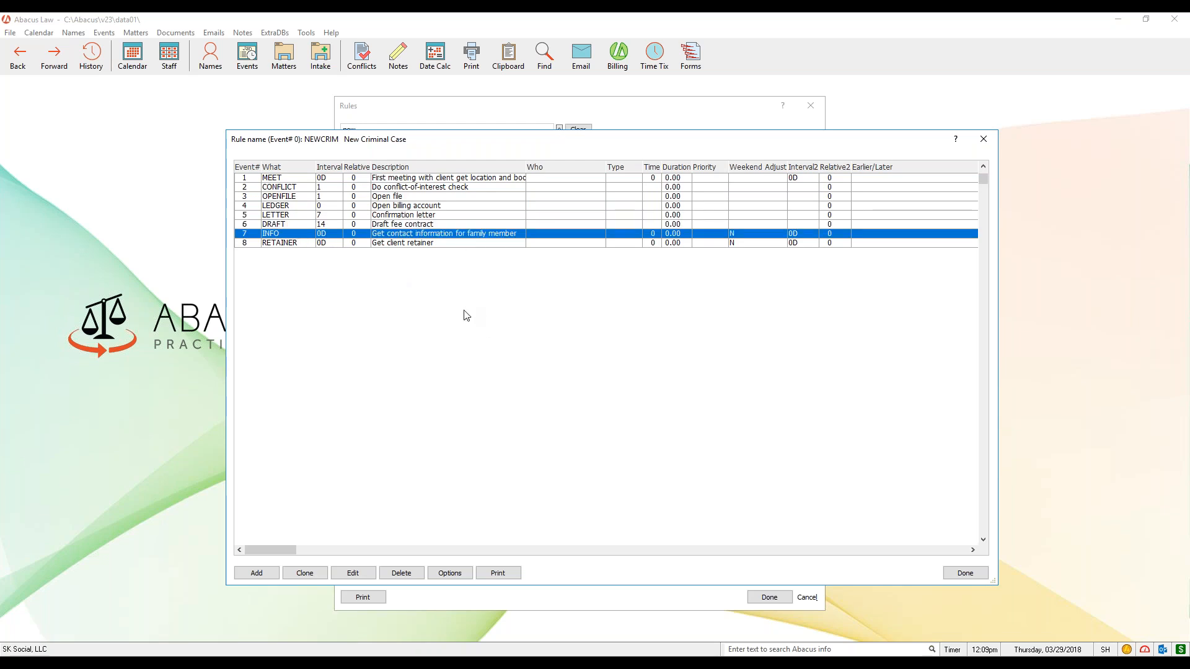
left_click(341, 243)
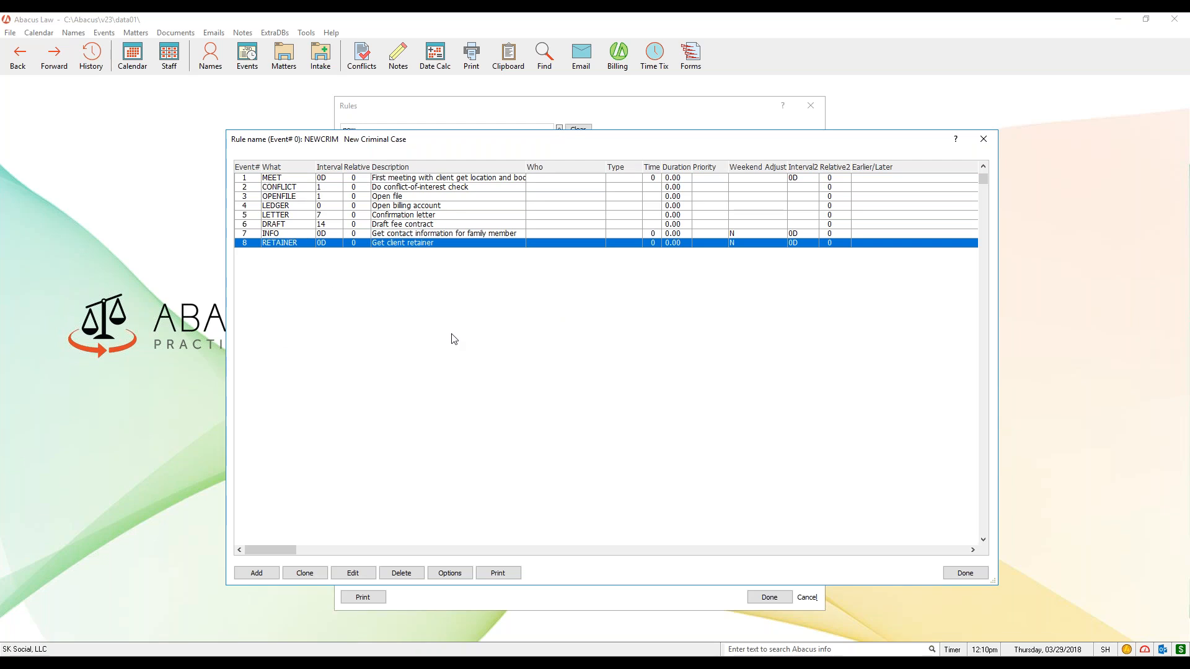
left_click(301, 205)
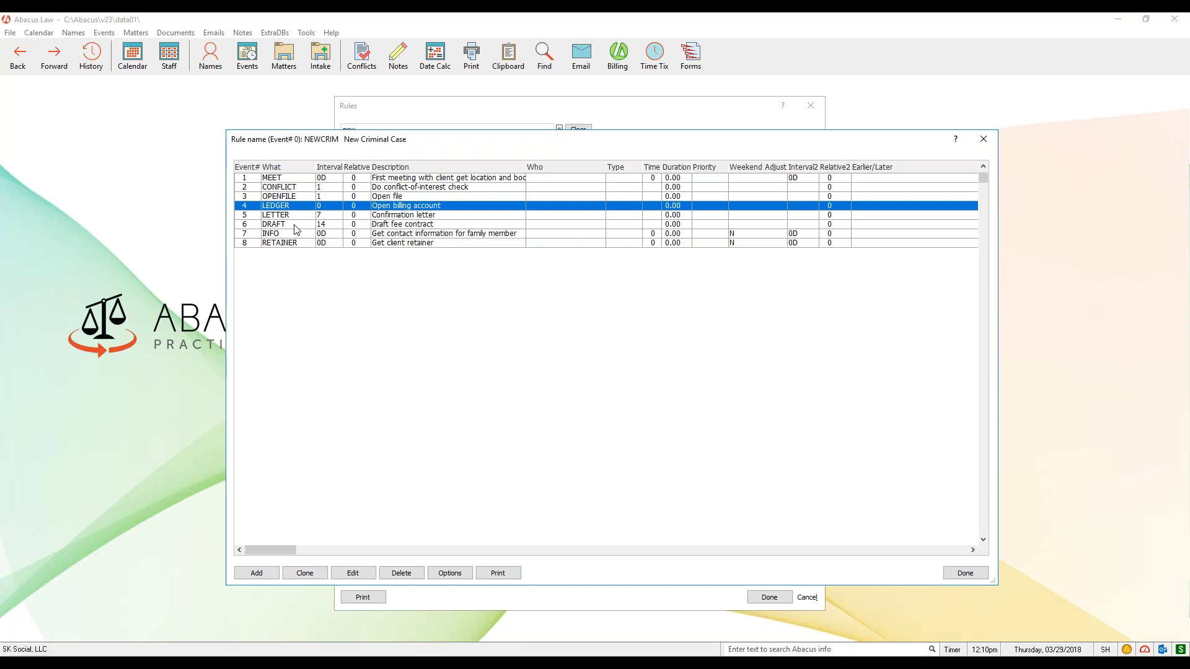
- Open the CONFLICT event of the rule and try assigning a staff member's Who code in its event details
left_click(293, 187)
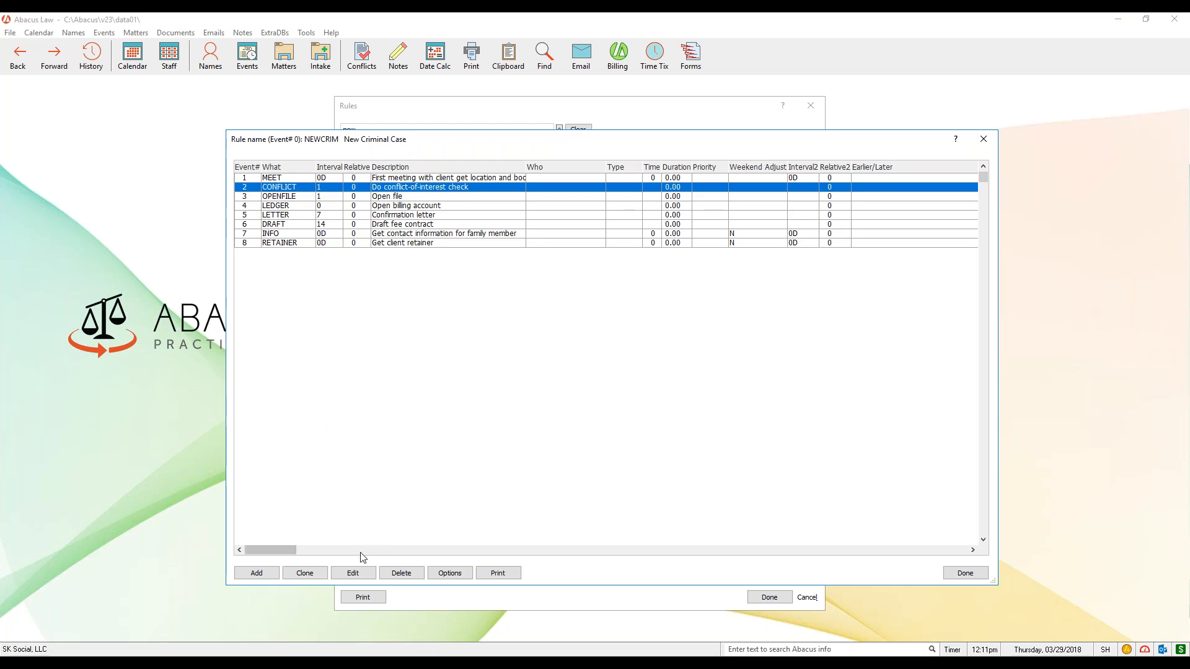
left_click(369, 576)
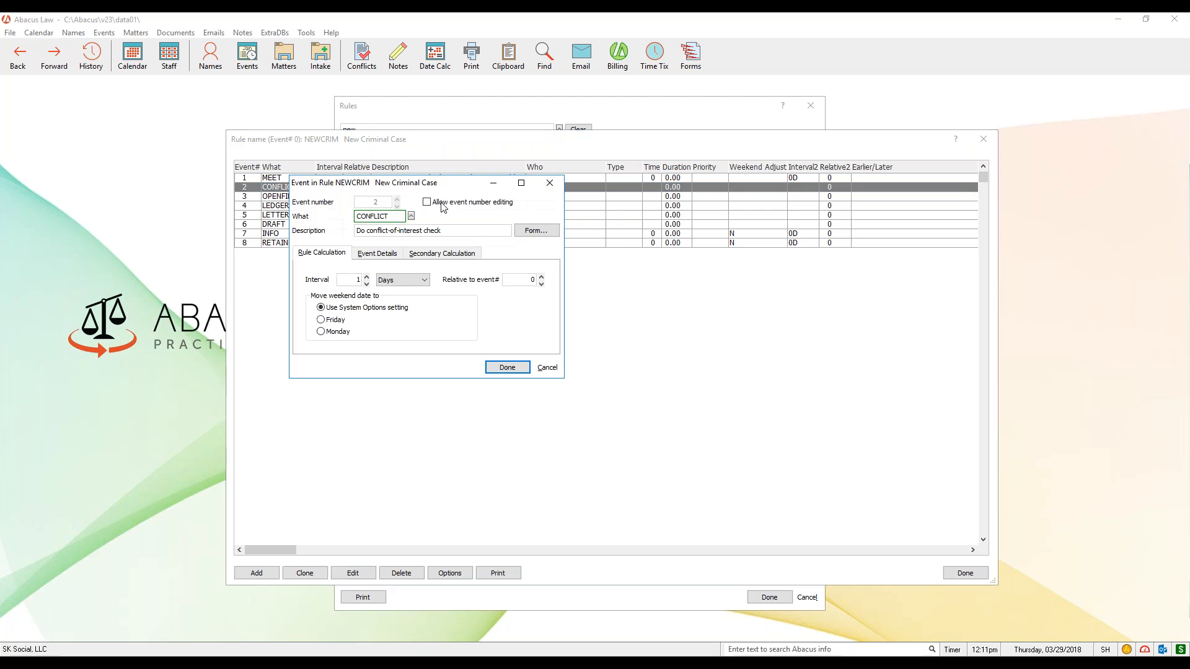
left_click_drag(461, 186, 602, 282)
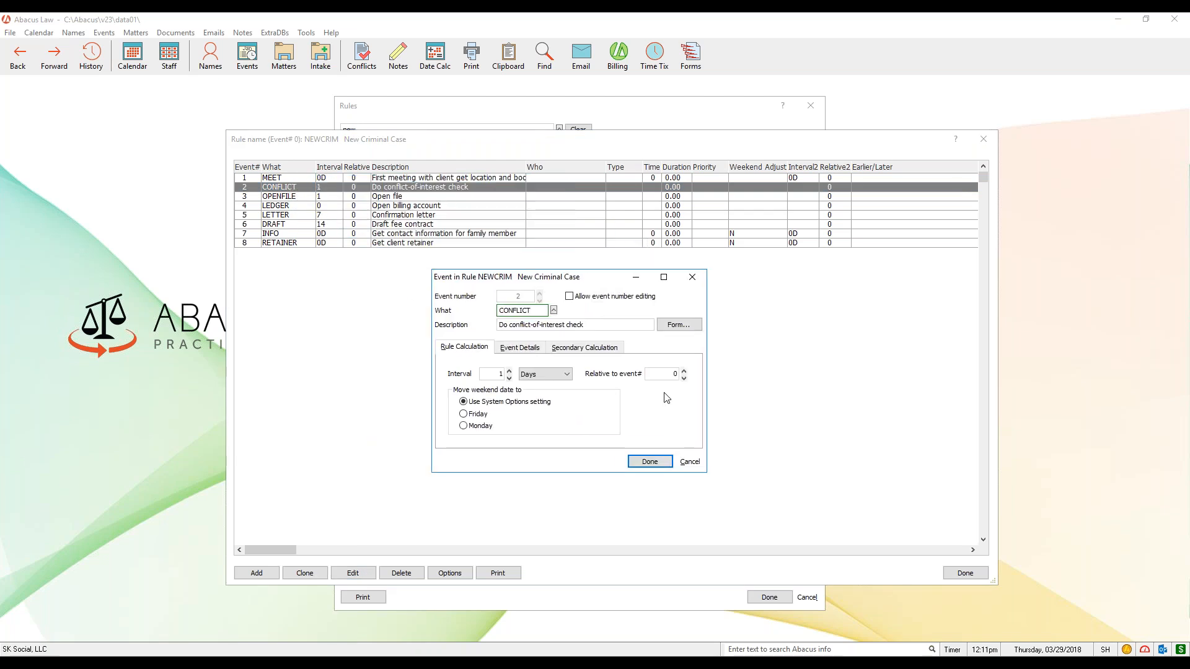
left_click(528, 353)
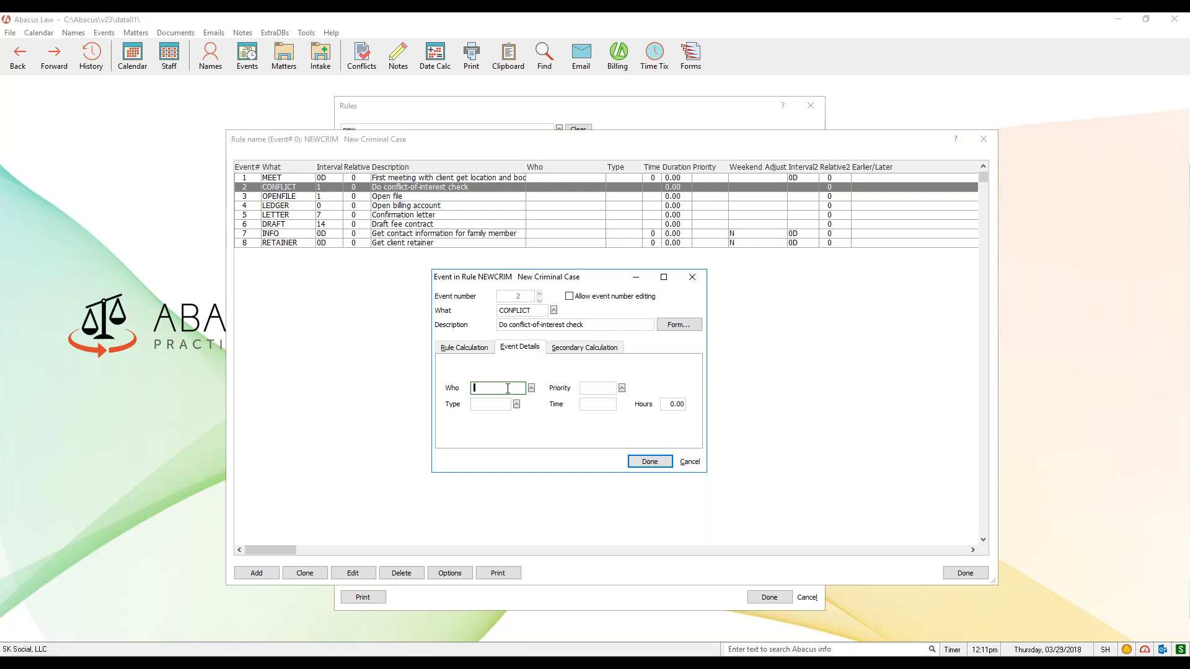
left_click(531, 388)
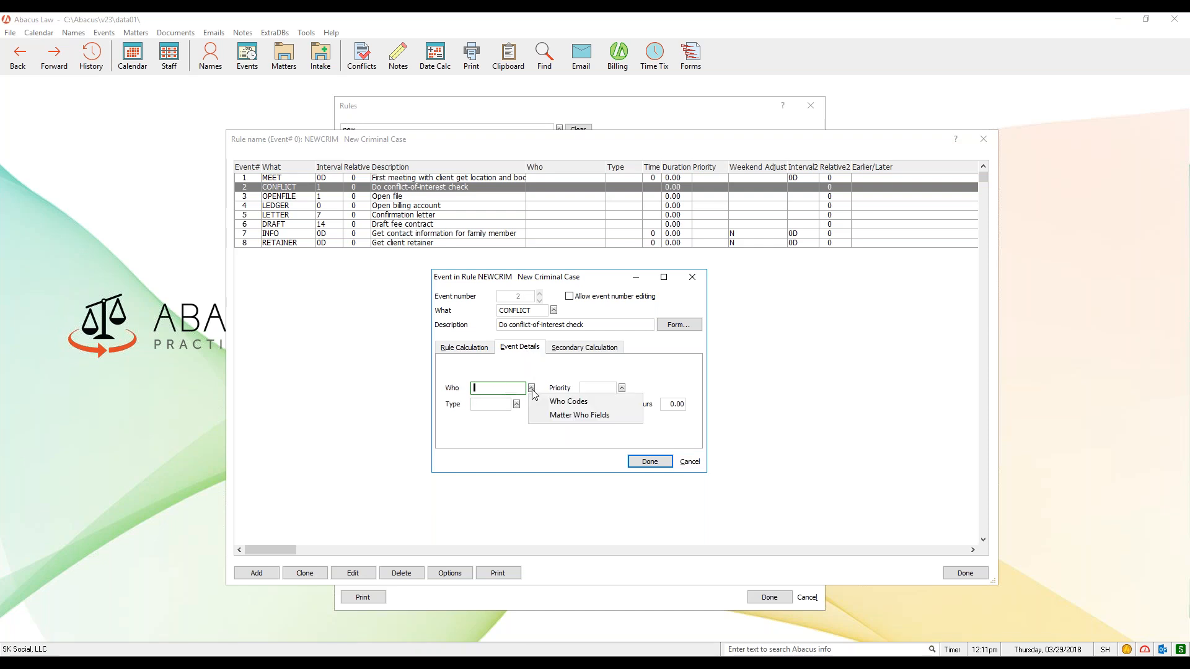
left_click(600, 403)
left_click(420, 329)
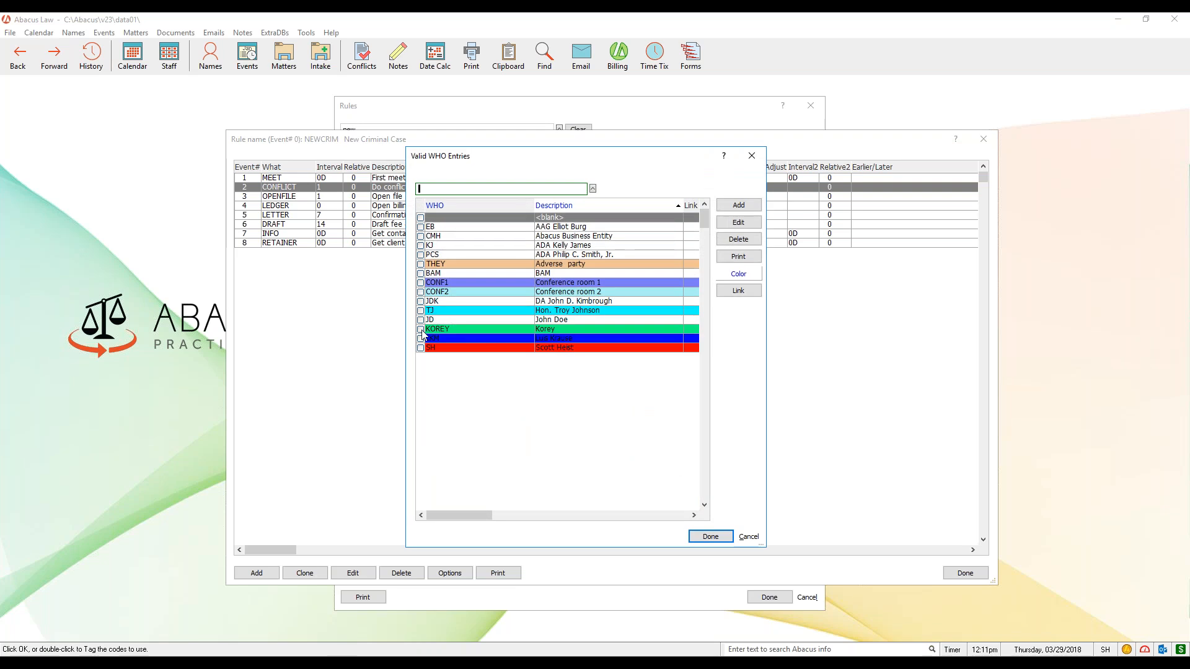
left_click(719, 537)
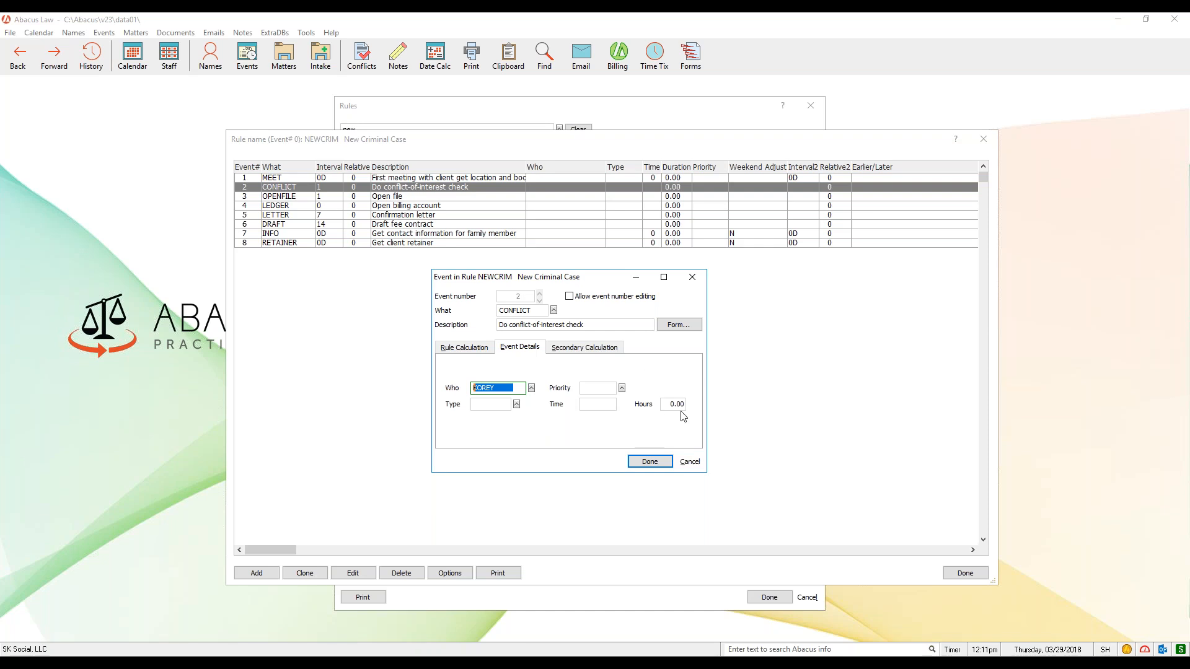
- Review the CONFLICT event's interval calculation and event details, and close it without saving the changes
left_click(471, 348)
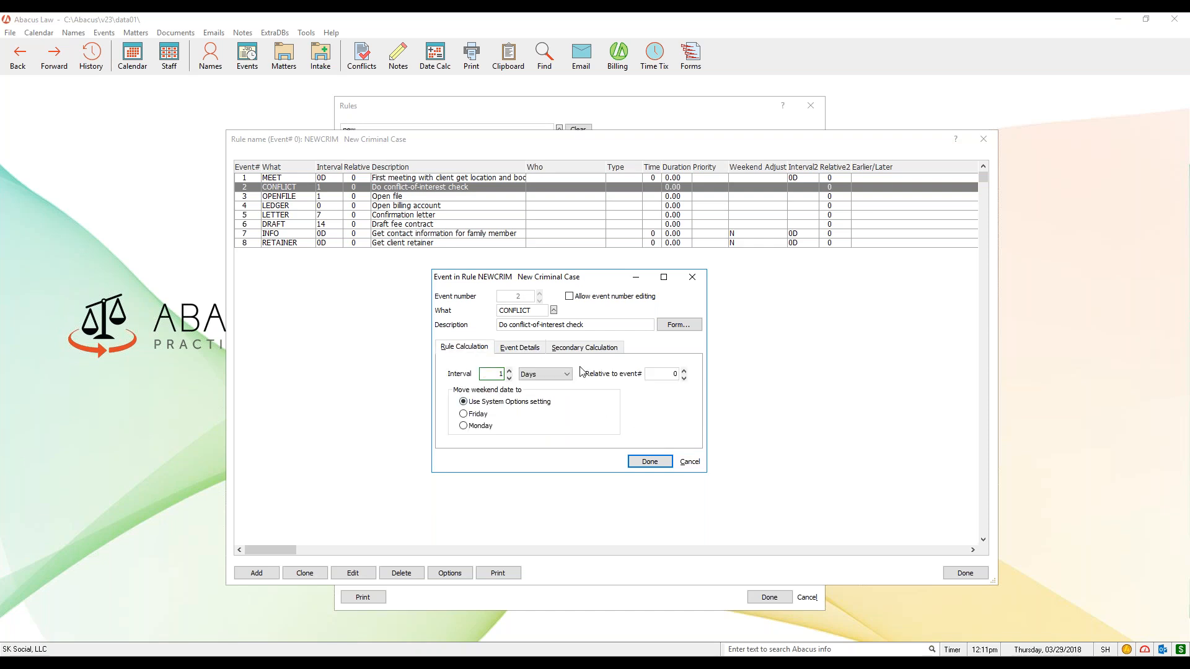
left_click(514, 349)
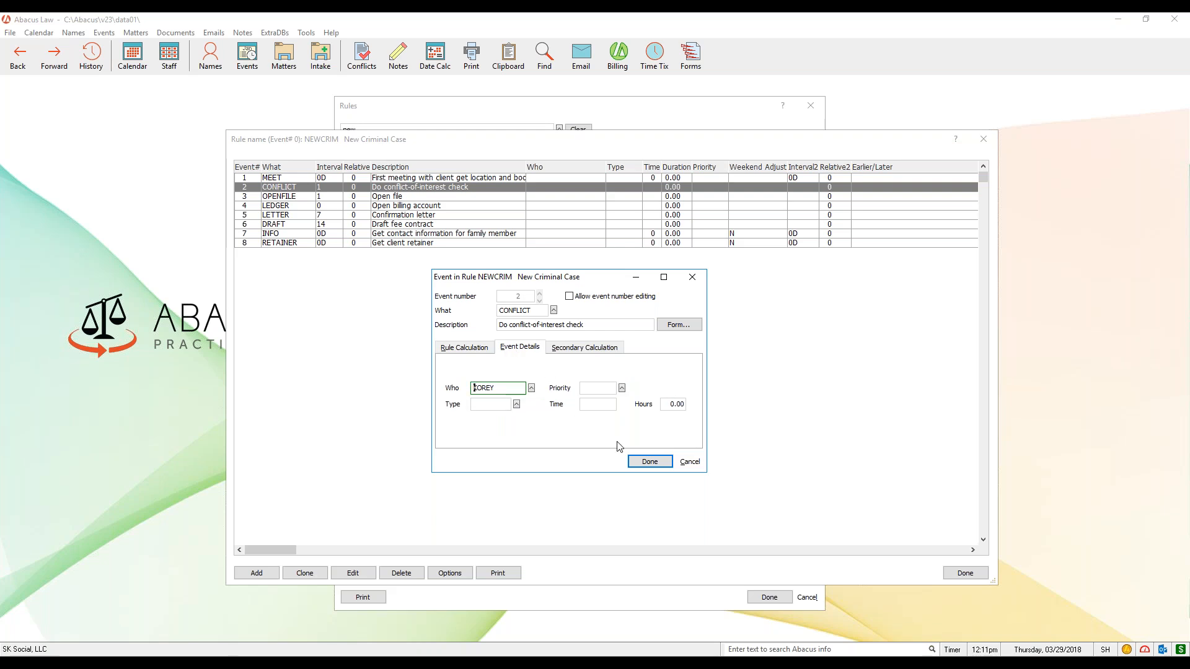
left_click(690, 462)
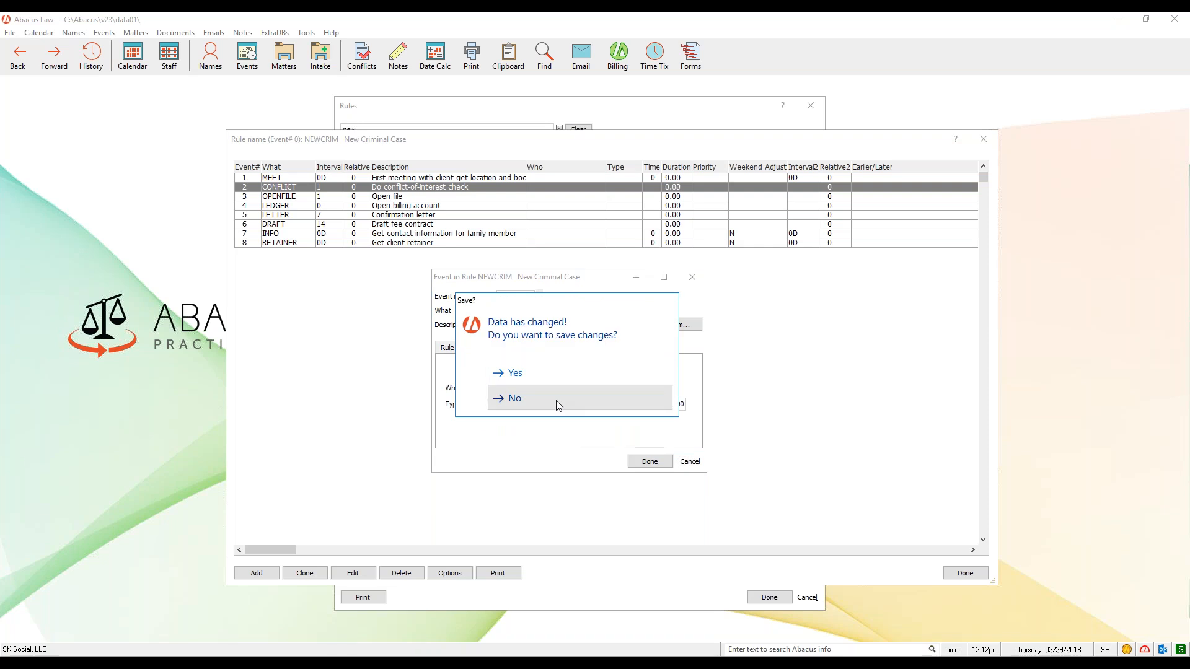
left_click(558, 401)
- Review the LETTER event's details and interval calculation, and close the event, the New Criminal Case rule and the rules list
left_click(293, 216)
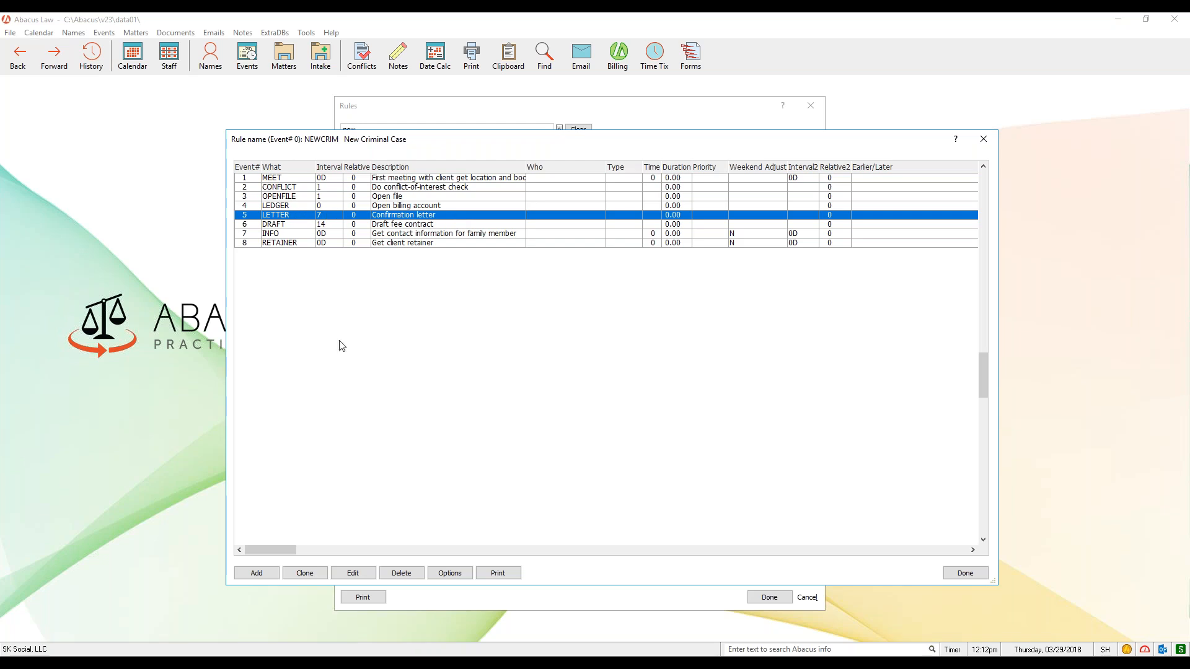
left_click(372, 574)
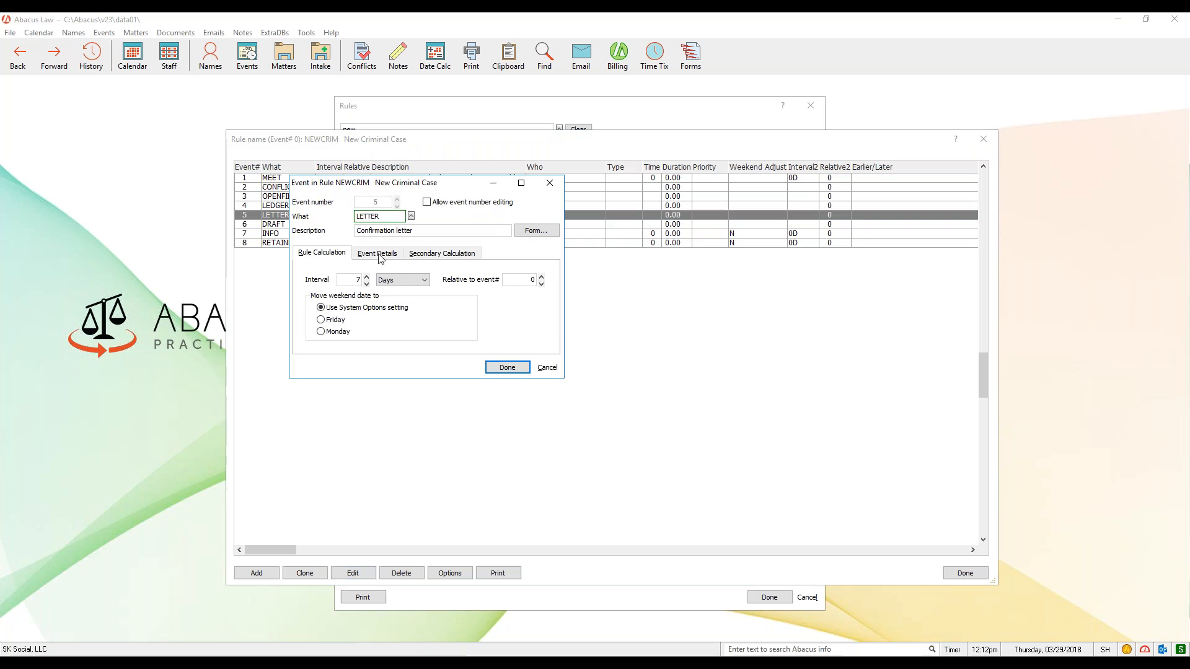
left_click(379, 254)
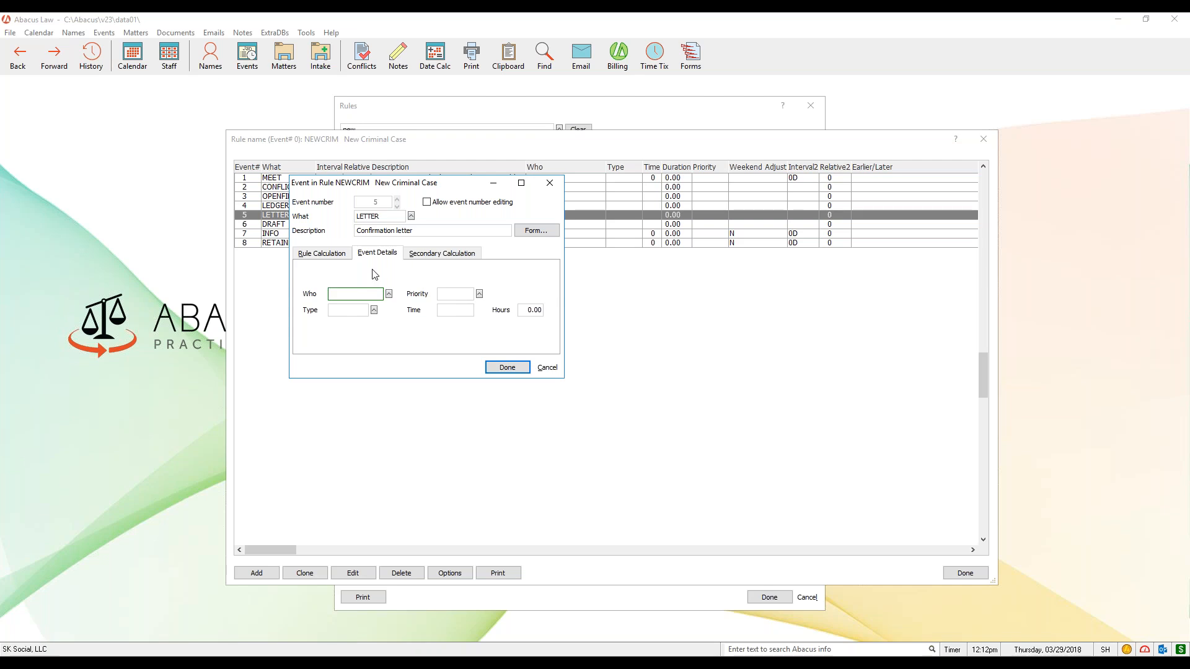
left_click(341, 257)
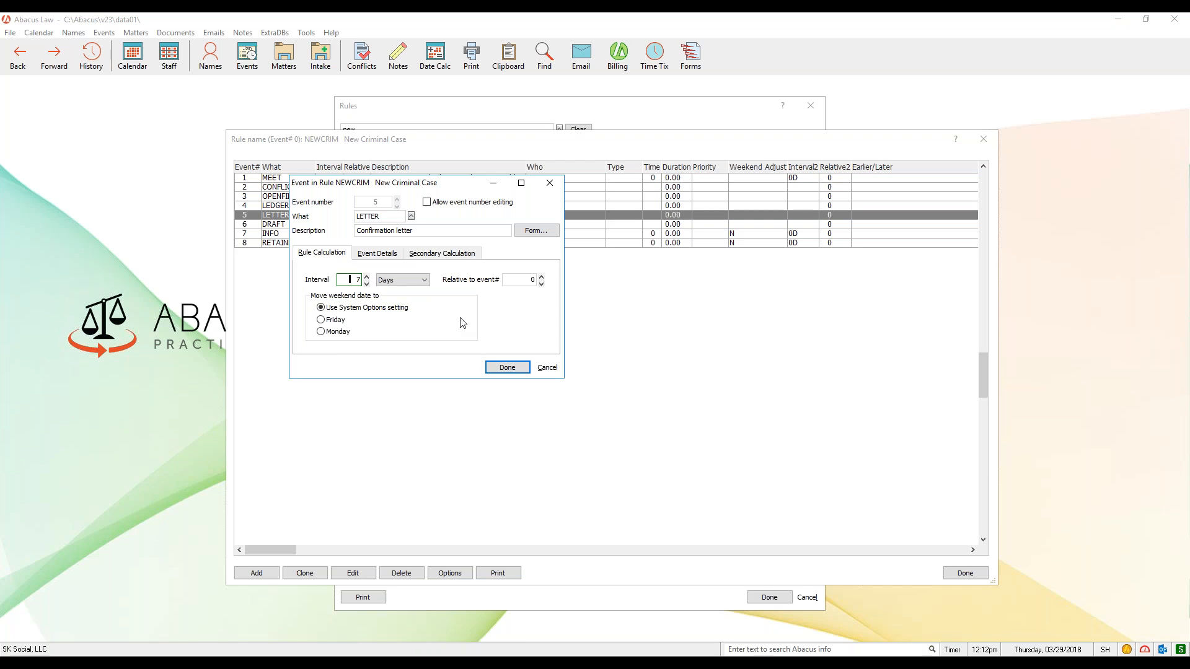
left_click_drag(462, 190, 595, 275)
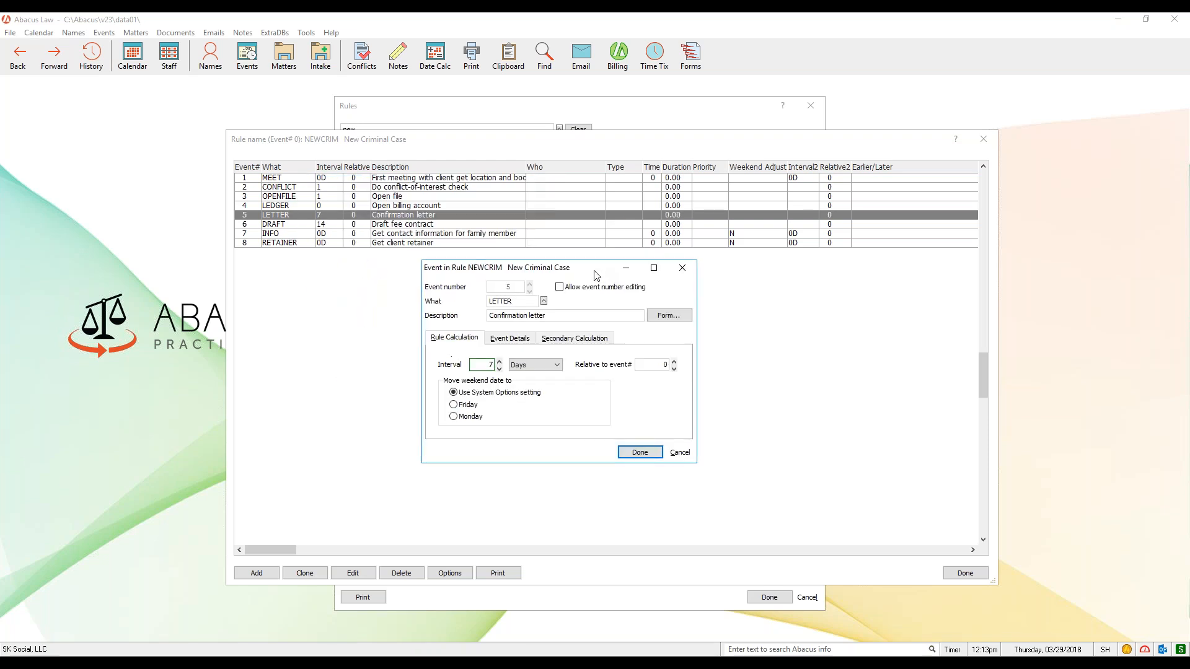
left_click(679, 452)
left_click(984, 140)
left_click(814, 109)
- Look over the list of available intake forms
left_click(320, 62)
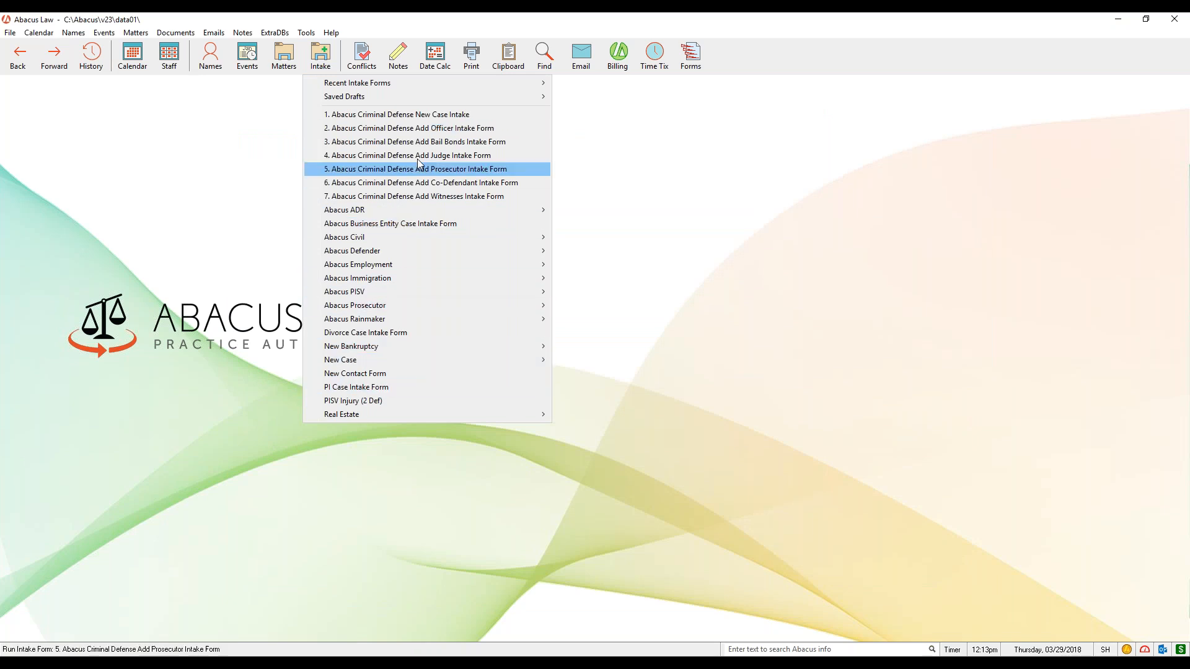
left_click(269, 144)
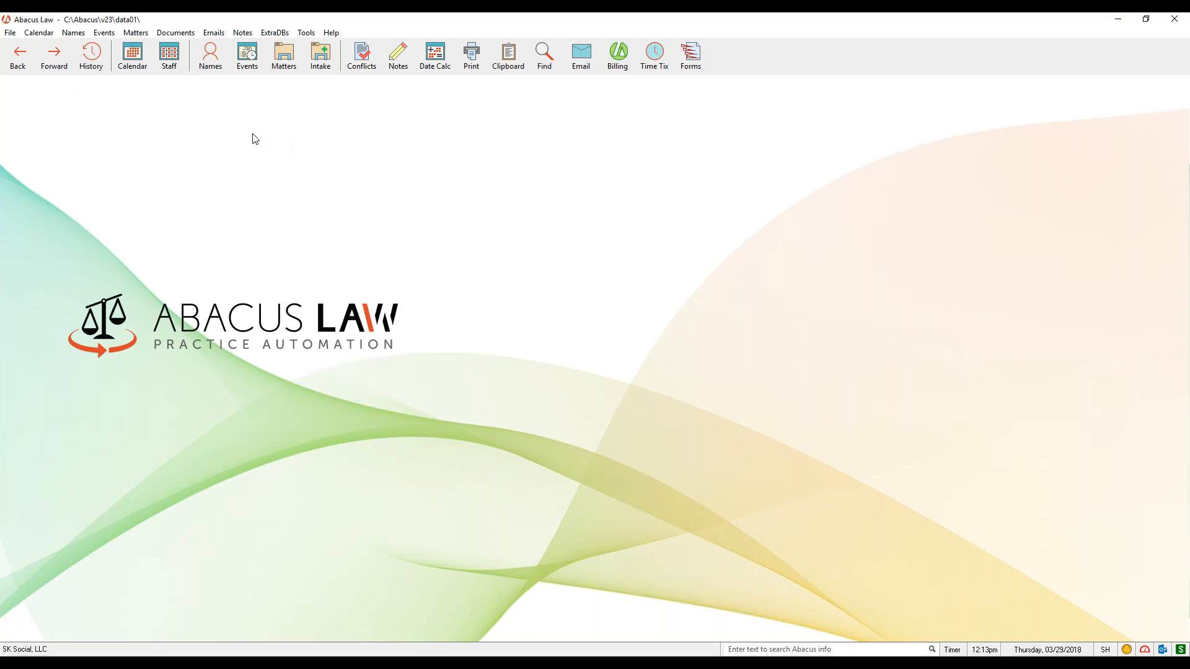
- Open the Abacus Civil Litigation - New Client rule (CIVCLNT) from the calendar rules setup
left_click(10, 34)
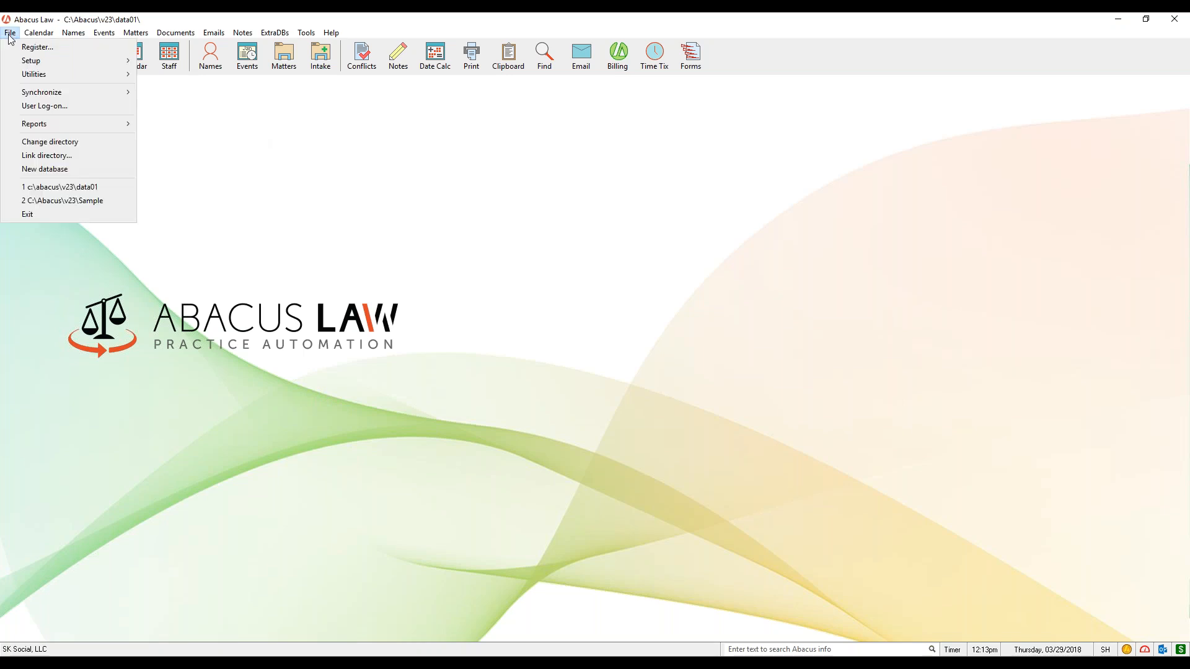
mouse_move(39, 62)
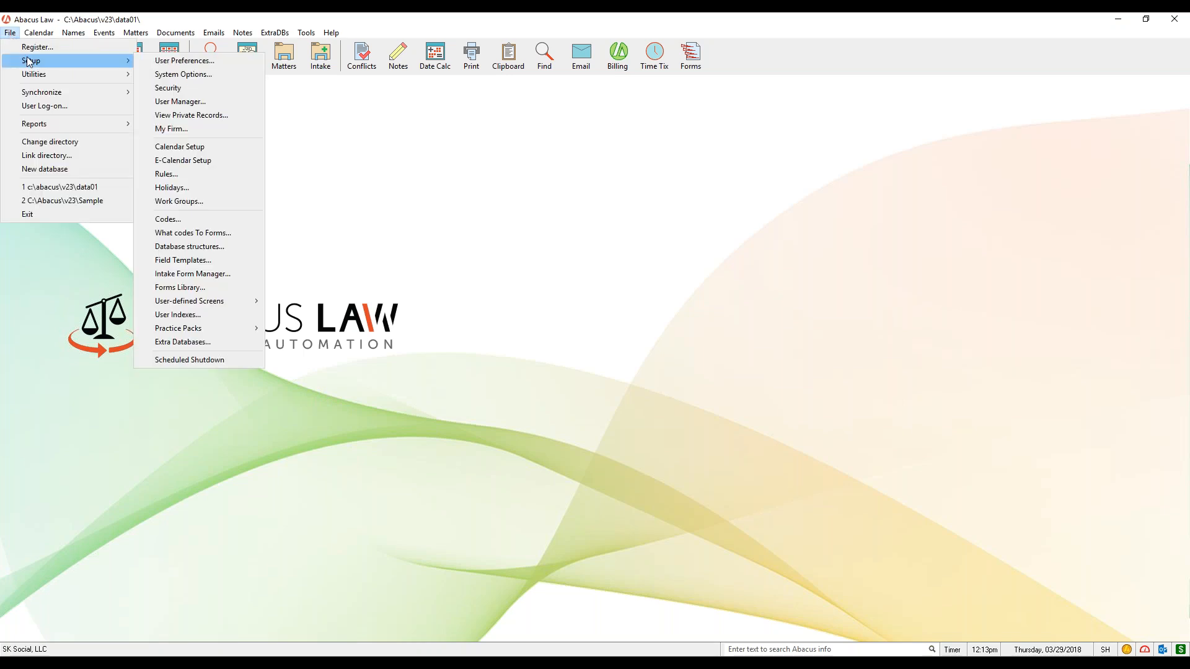
left_click(187, 176)
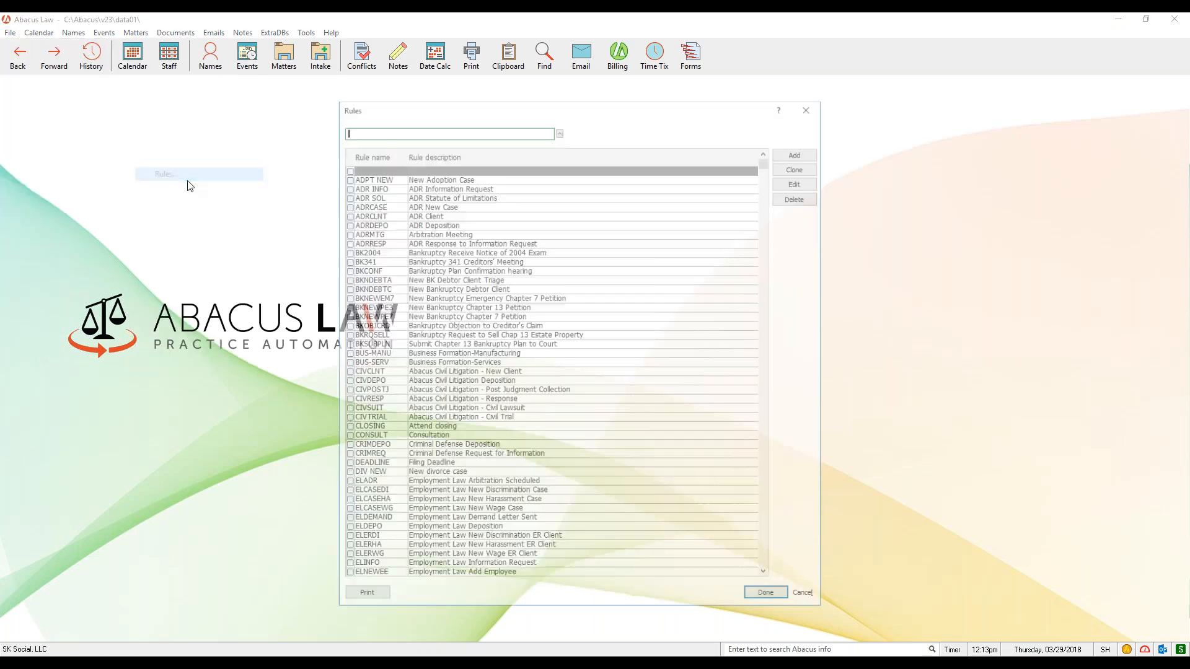
left_click(519, 373)
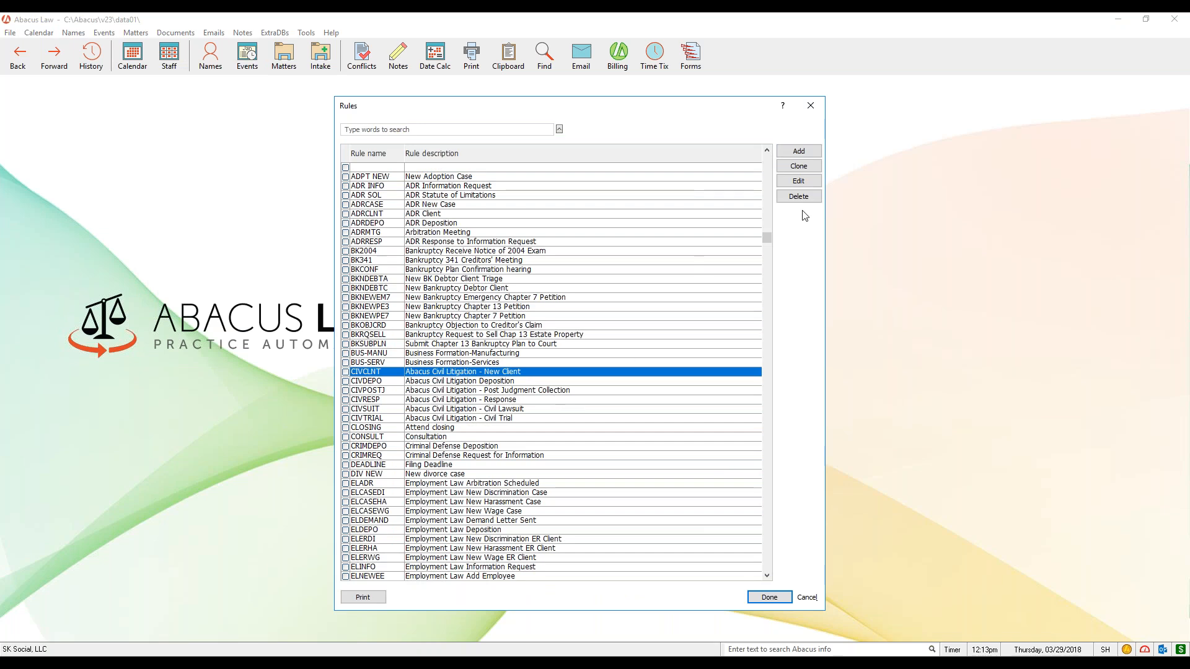
left_click(816, 183)
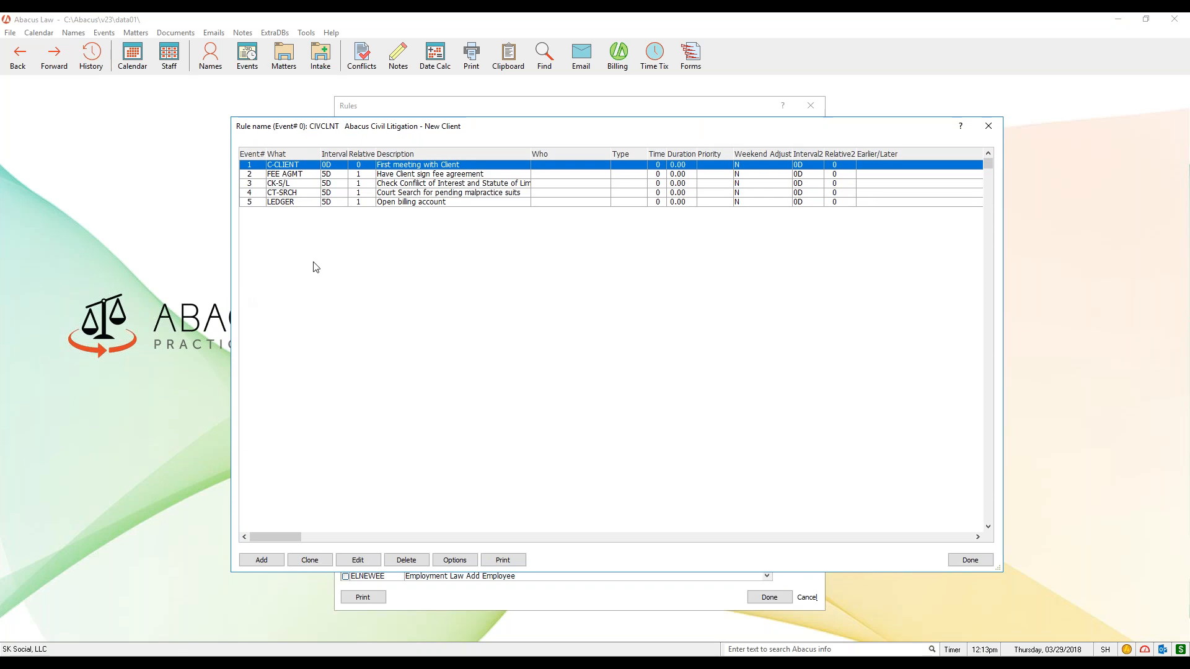
- Go through the rule's FEE AGMT, CK-S/L, CT-SRCH and LEDGER events one by one
left_click(314, 174)
left_click(311, 184)
left_click(310, 193)
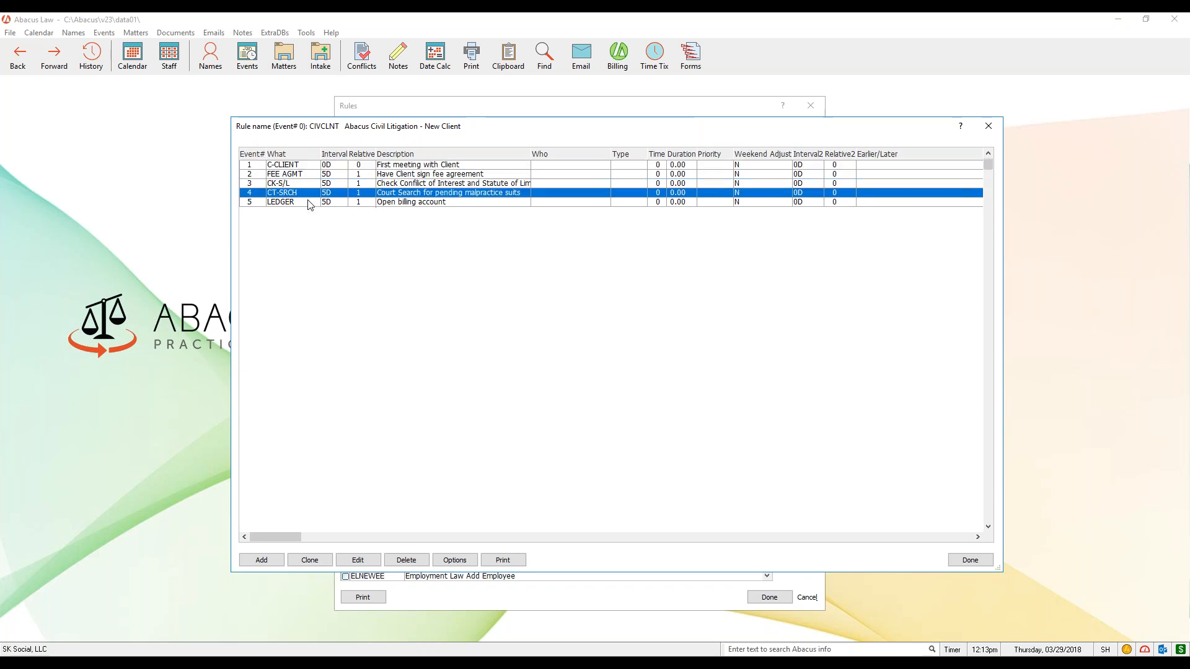
left_click(310, 203)
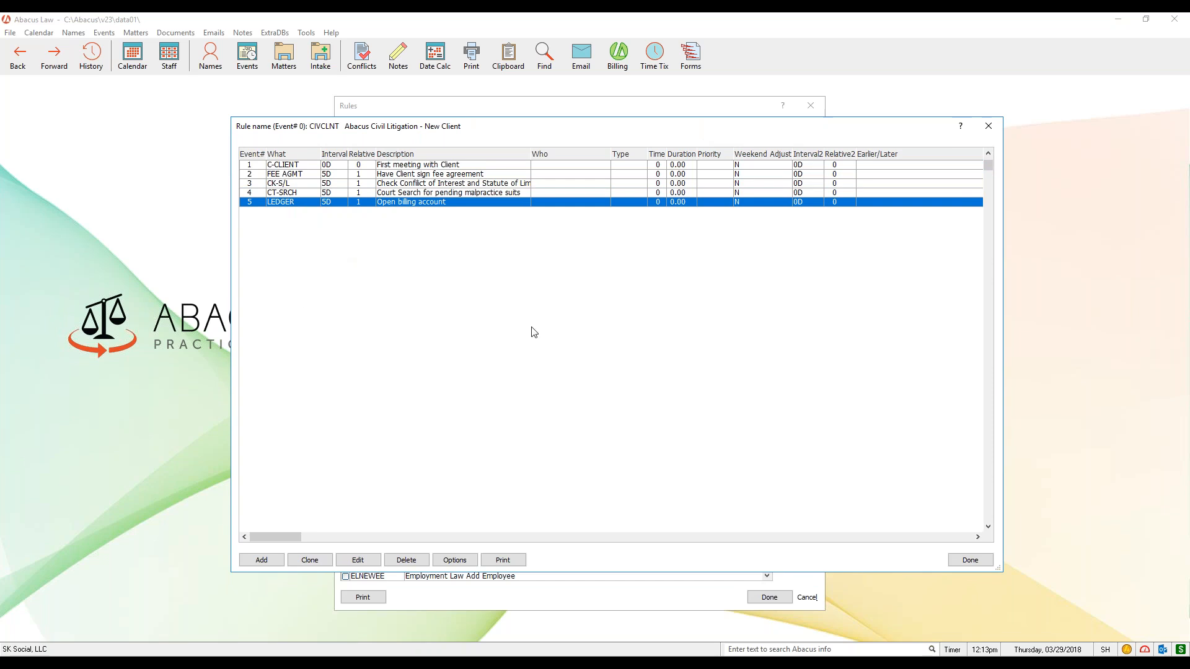
- Review the CK-S/L event's interval calculation and event details, and close the event without saving, the rule and the rules list
left_click(295, 185)
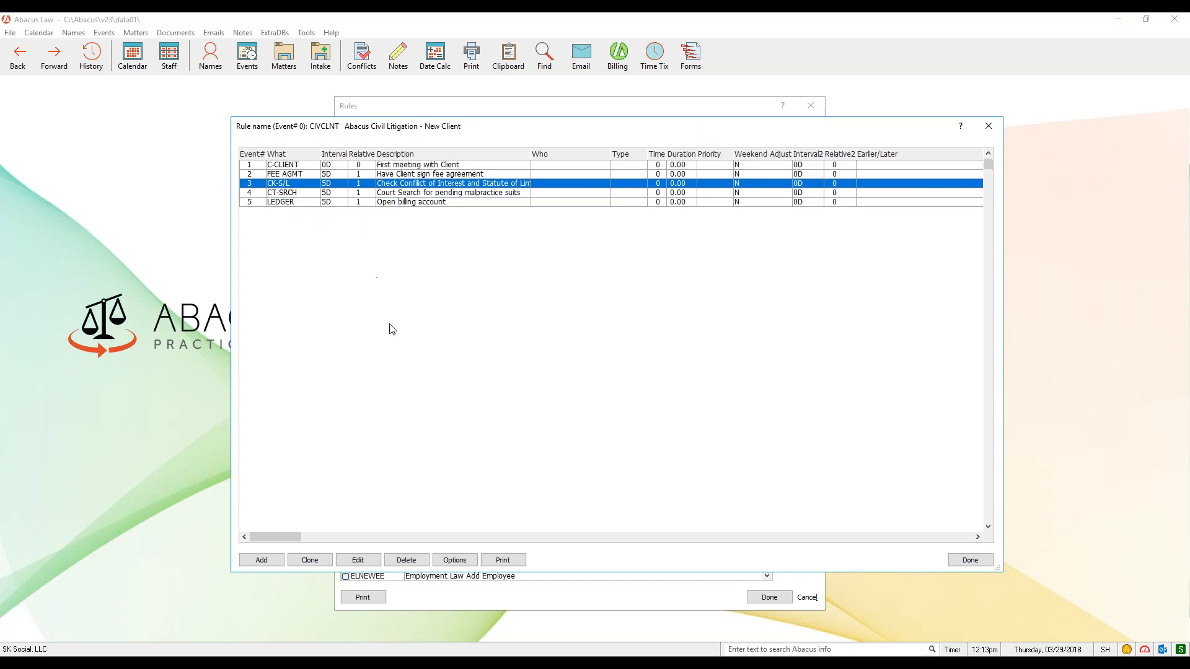
left_click(372, 565)
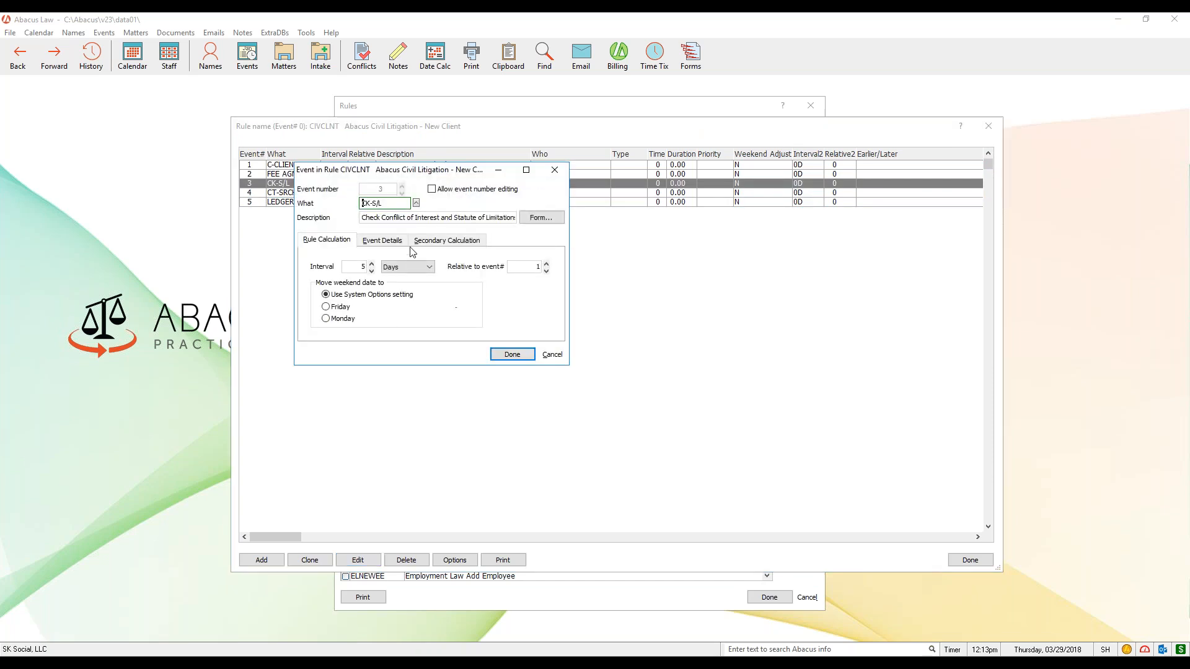
left_click(397, 242)
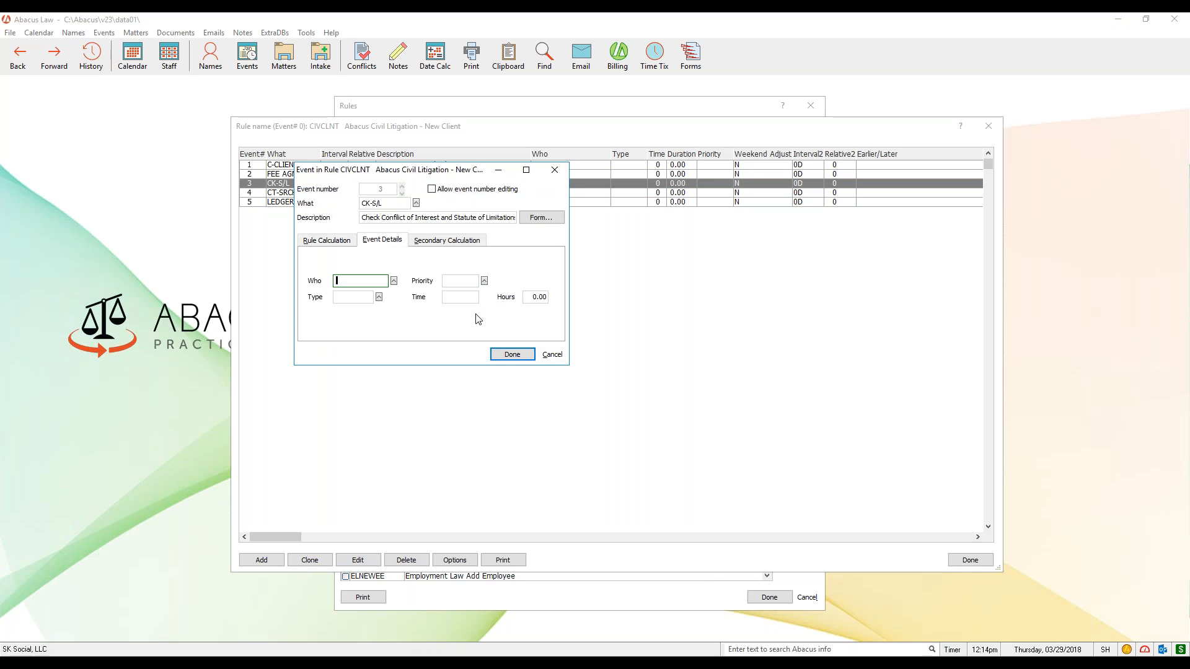
left_click(339, 243)
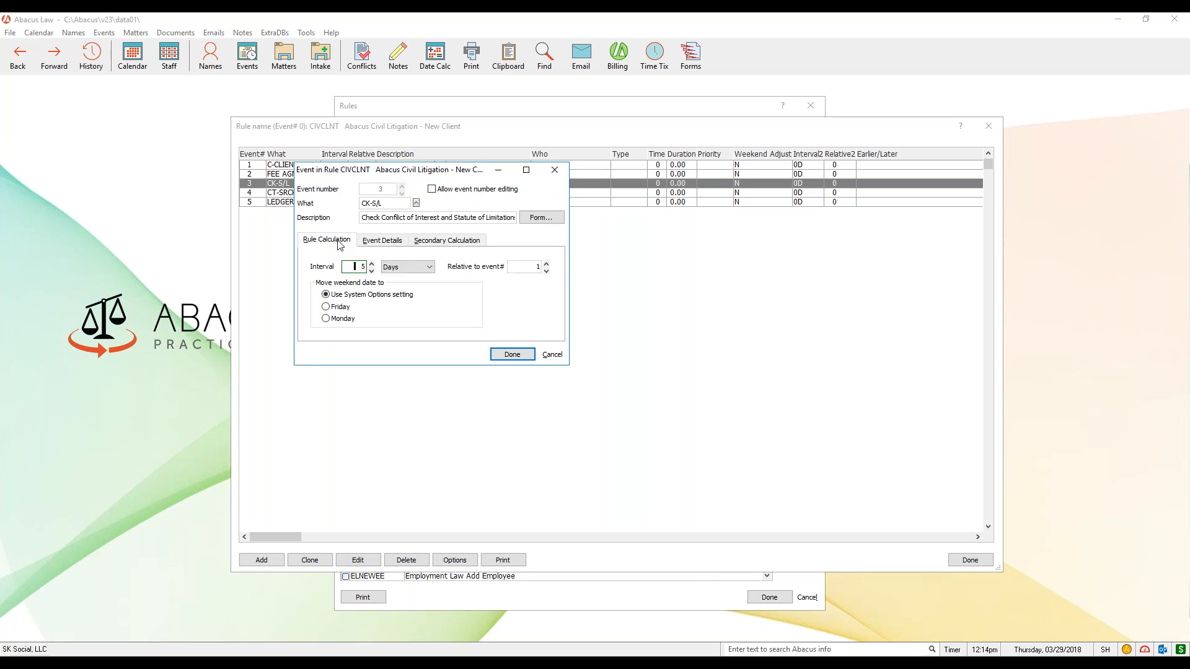
left_click(552, 355)
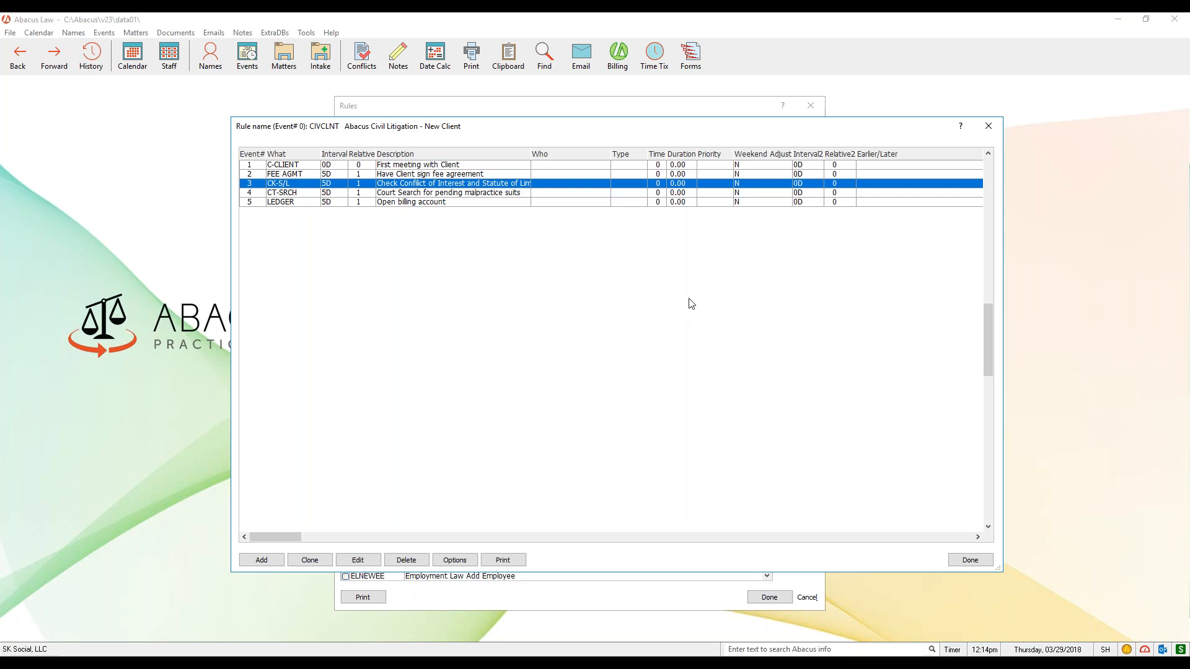
left_click(988, 127)
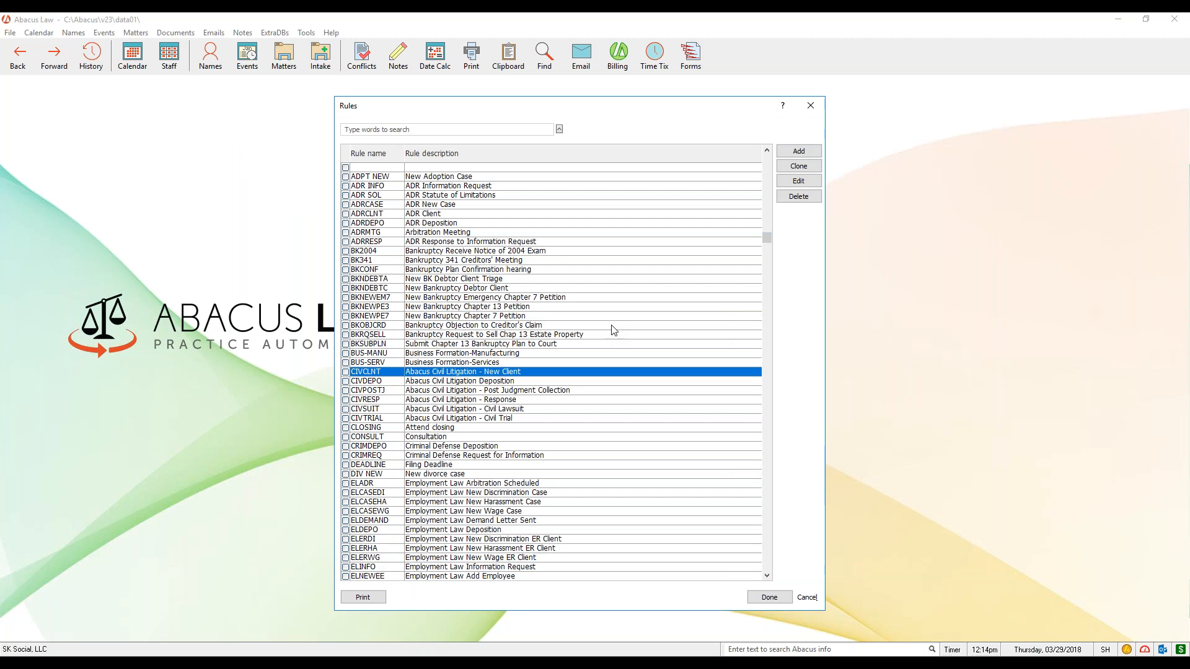
left_click(810, 107)
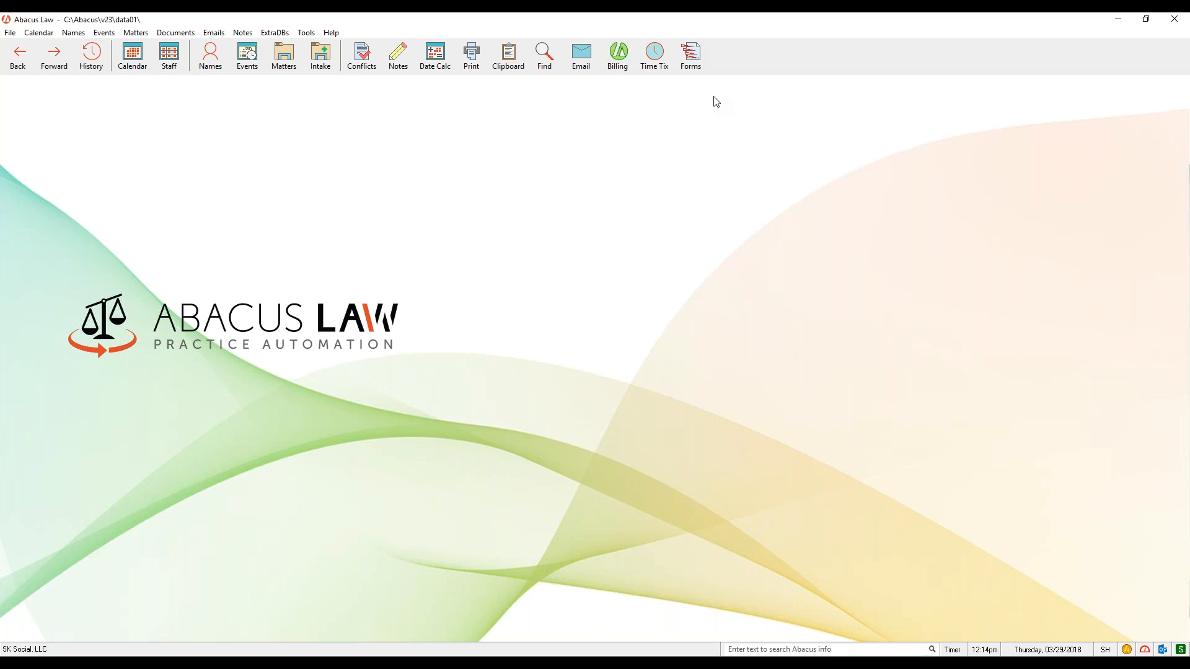
- Bring the Photos window showing Presentation1.jpg into view in front of Abacus Law
left_click_drag(0, 84, 676, 68)
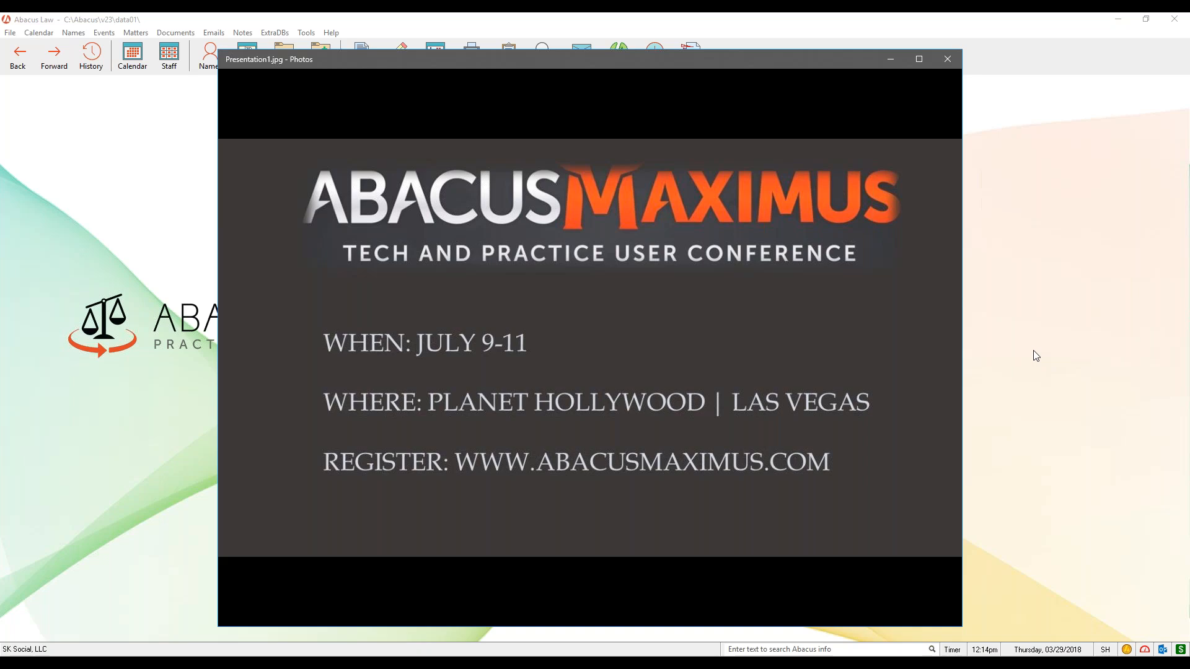
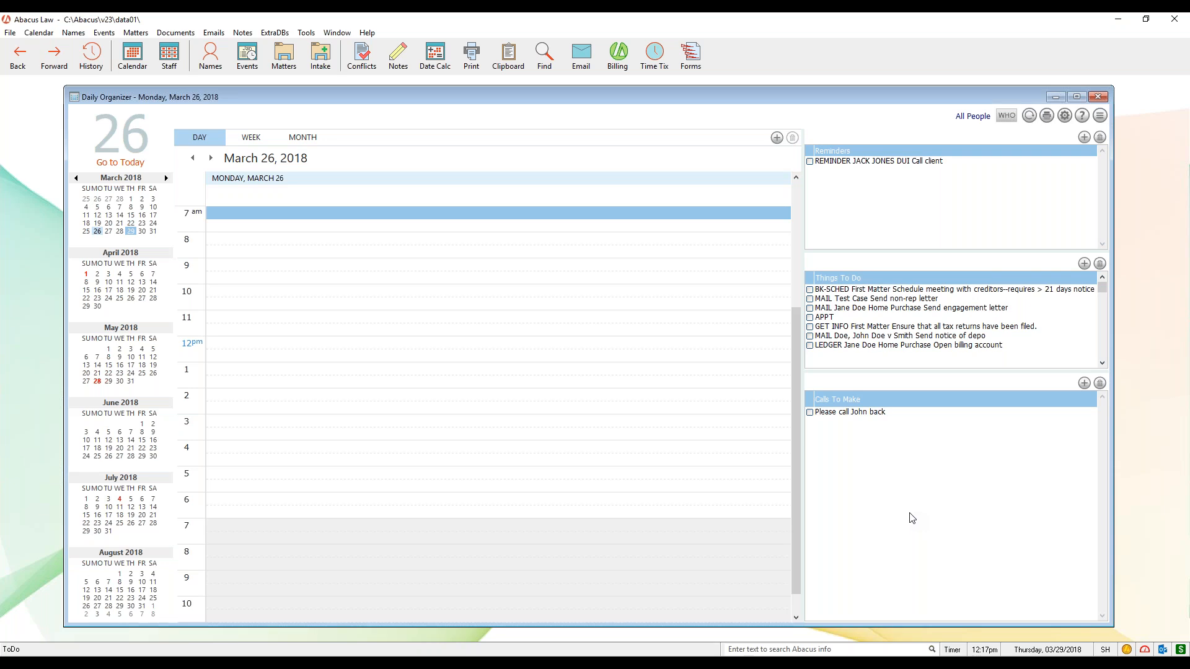
- Close the Daily Organizer and look through the available report types, such as Events (Calendars), without running one
left_click(1097, 97)
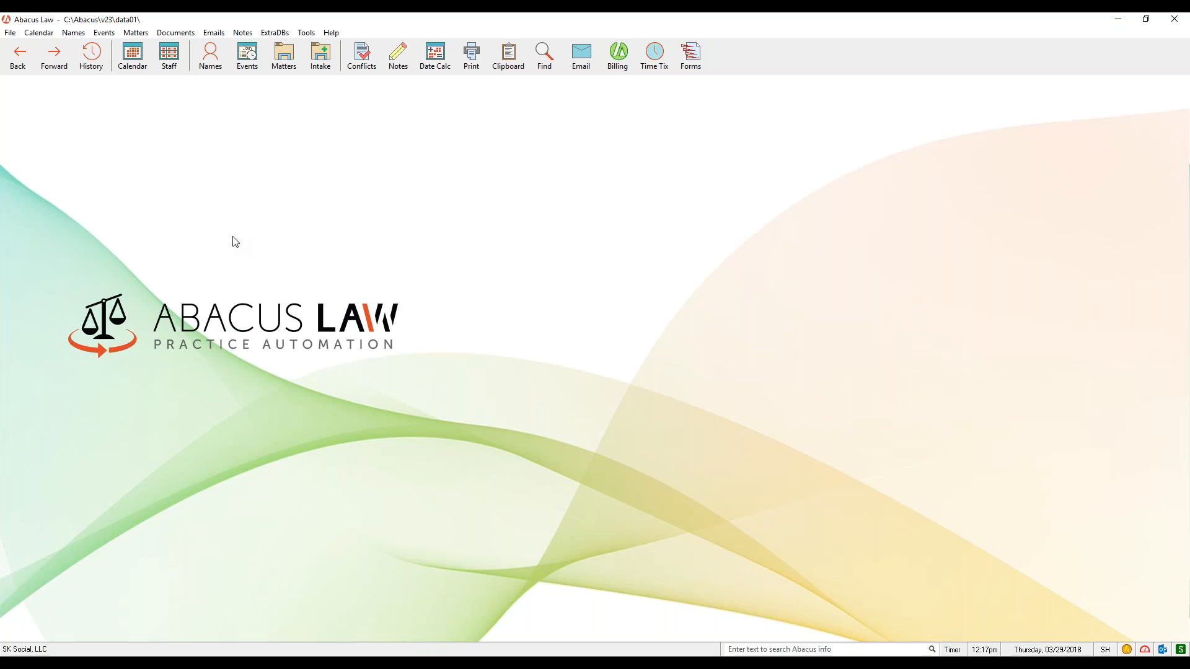
left_click(9, 34)
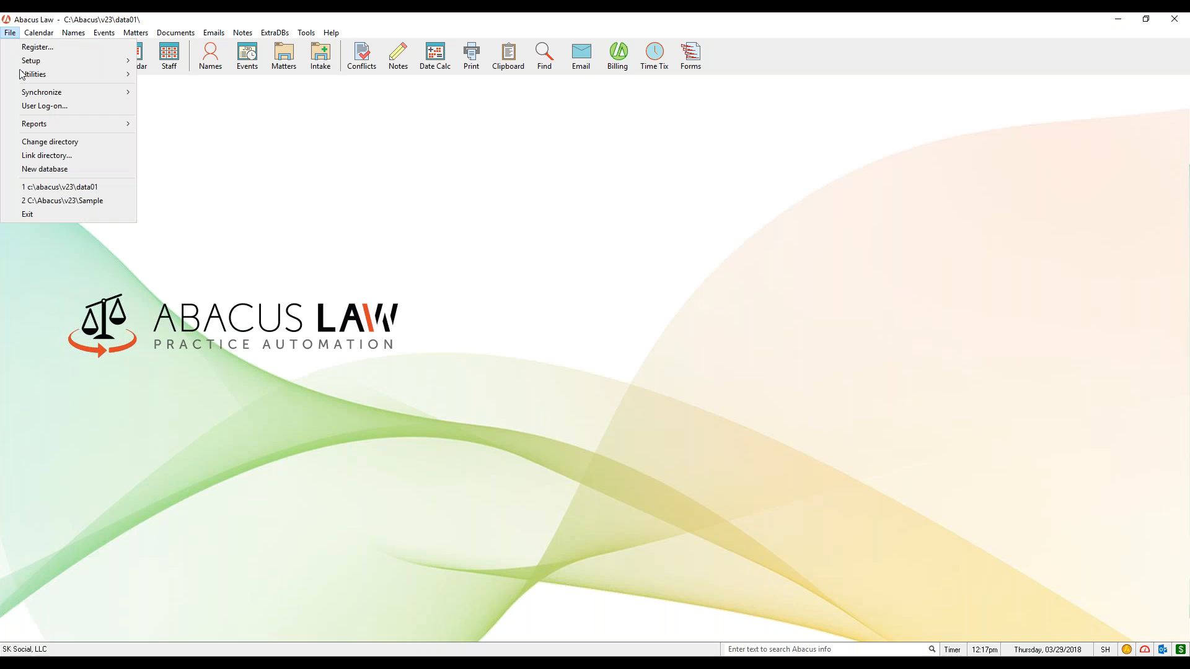
mouse_move(45, 128)
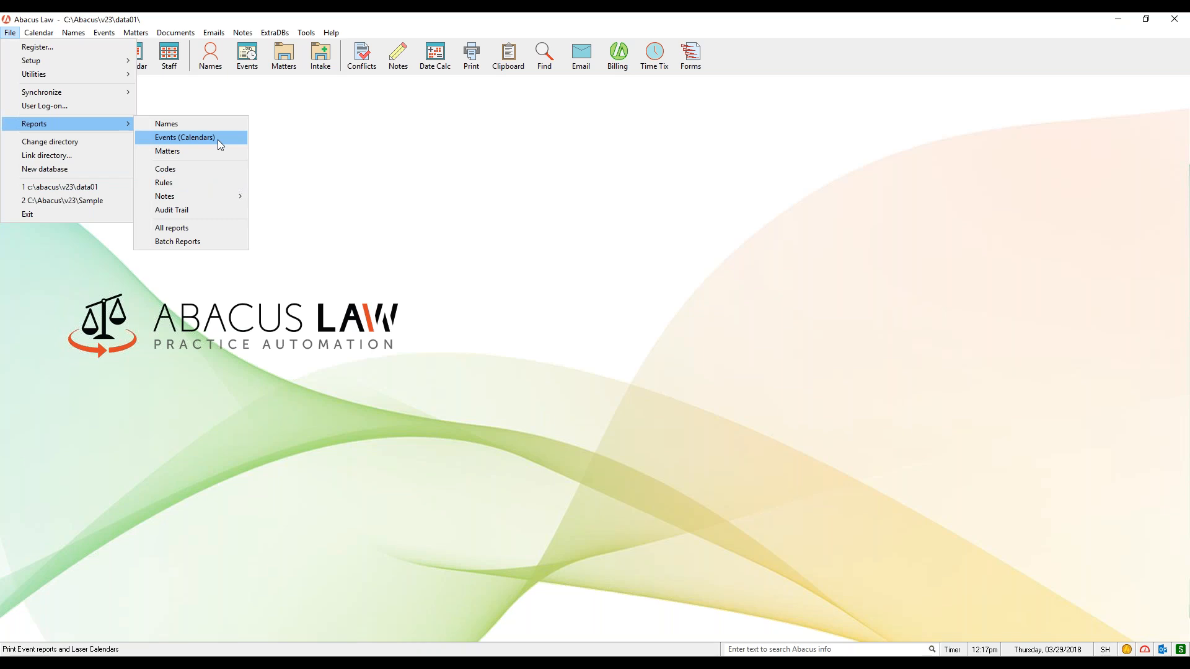
left_click(504, 197)
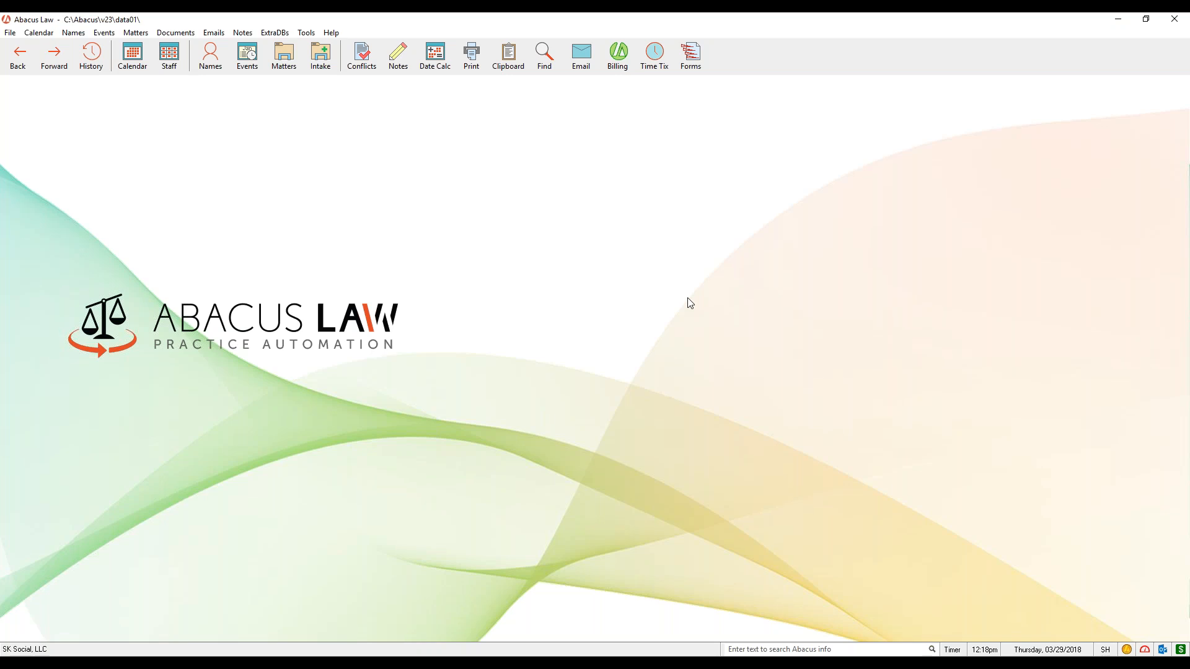
- Open the New Case Intake Form (Client Plaintiff), examine its case, client and opposing party fields, and close it without creating records
left_click(320, 62)
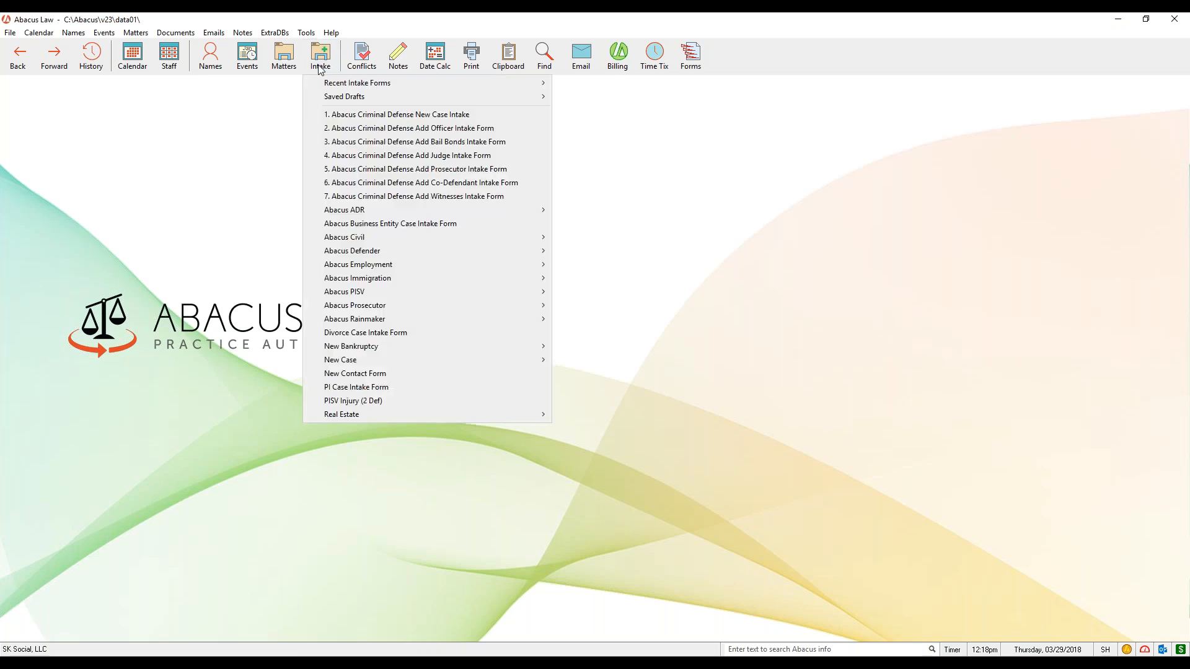
mouse_move(347, 360)
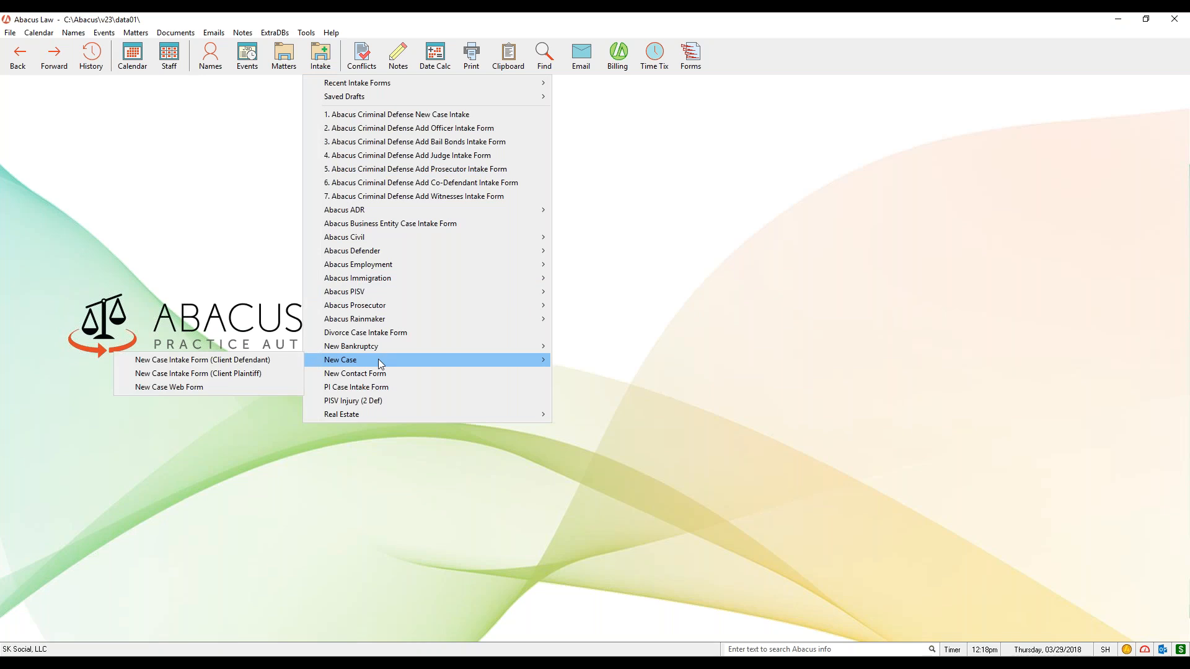
left_click(292, 374)
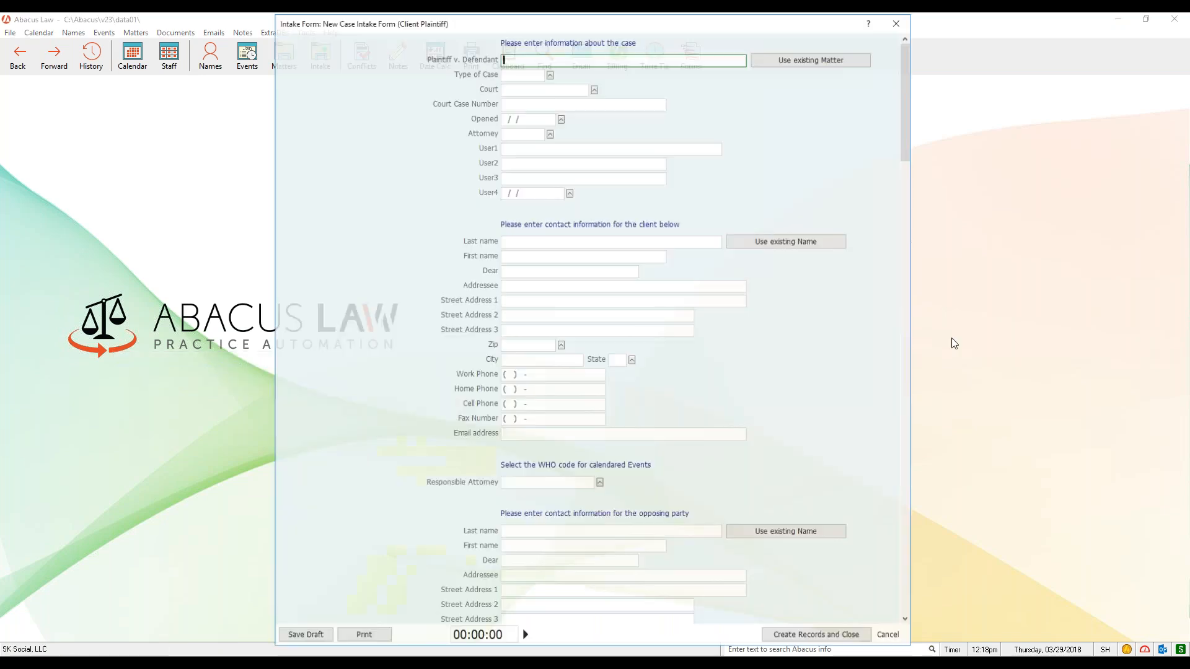
left_click_drag(711, 25, 786, 32)
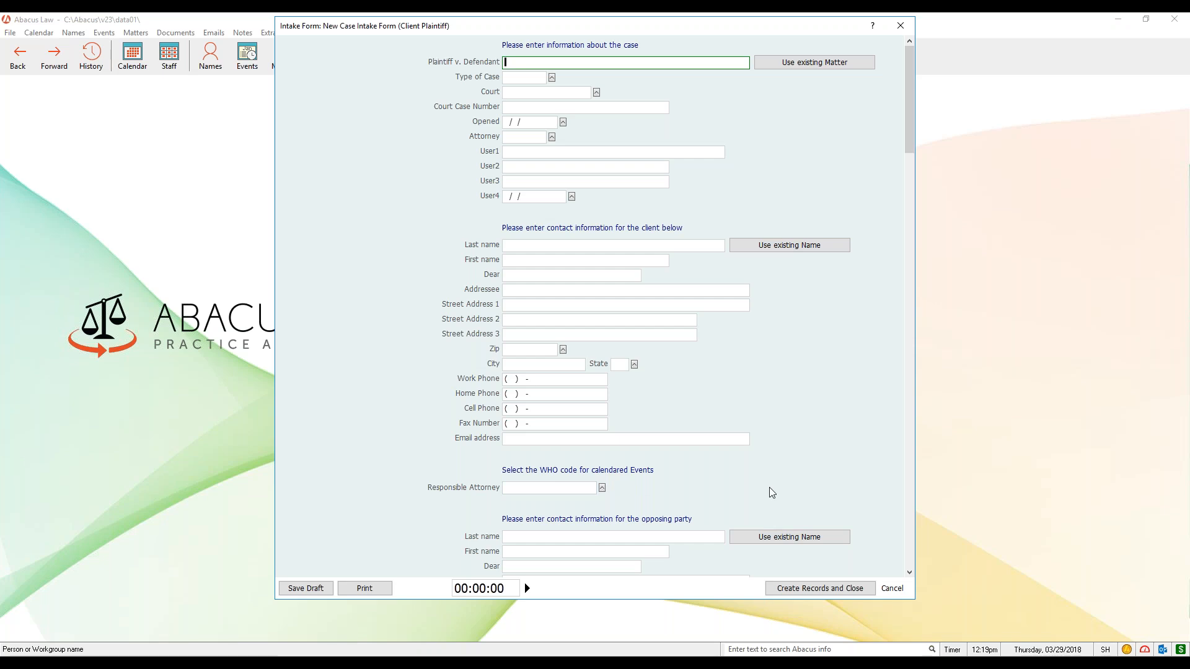
left_click(900, 25)
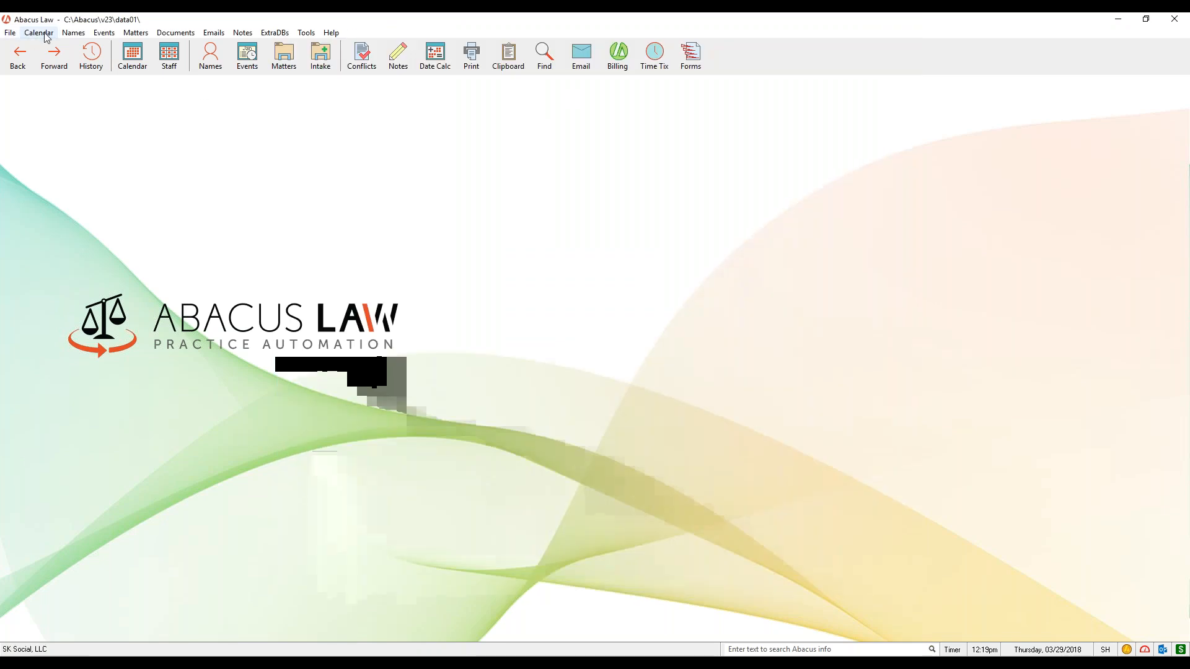
- Open Abacus Civil Litigation Case Intake Form (Client Plaintiff) for editing from the Intake Form Manager and go to its list of records
left_click(11, 34)
mouse_move(35, 63)
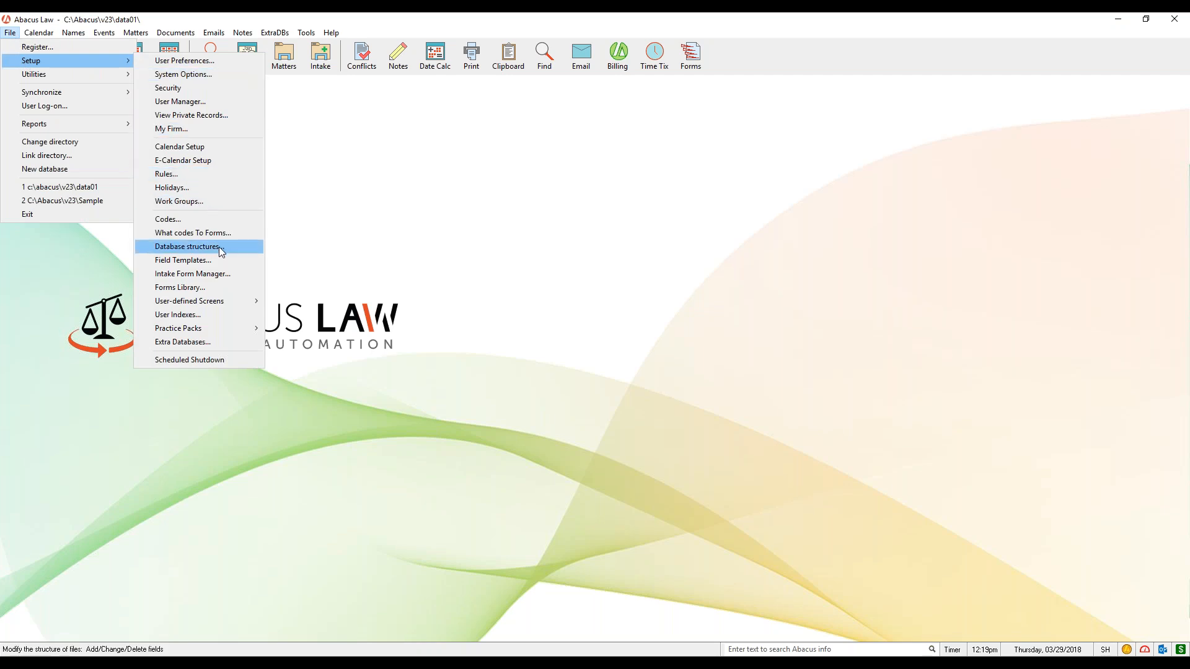
left_click(226, 280)
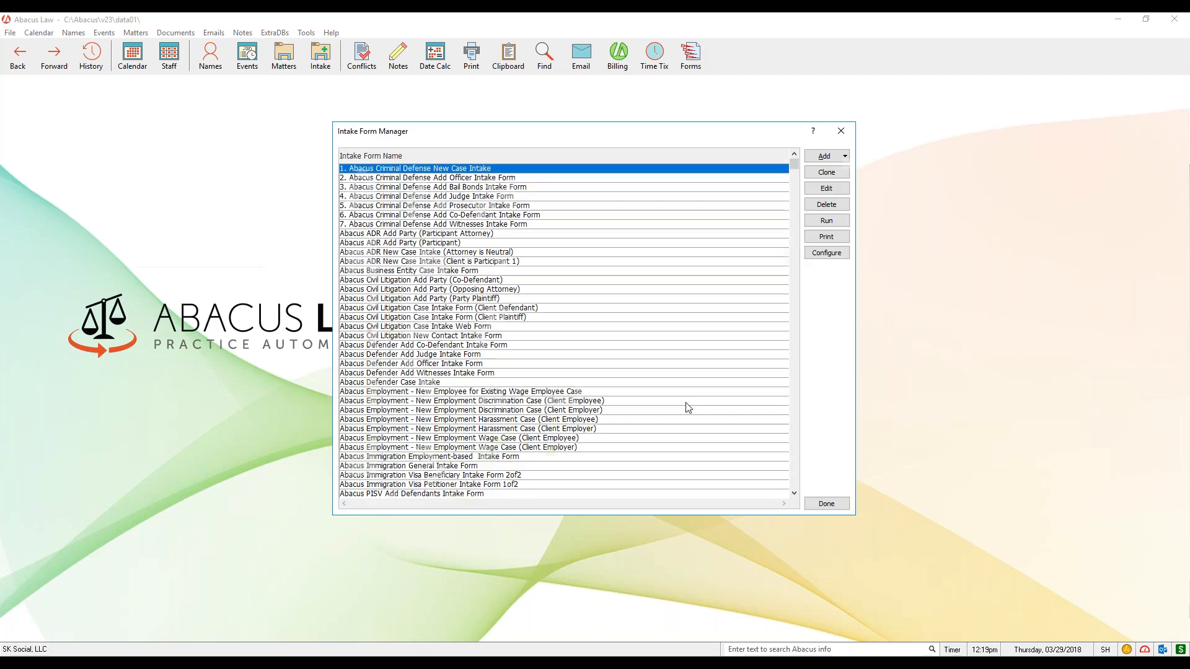
left_click(505, 318)
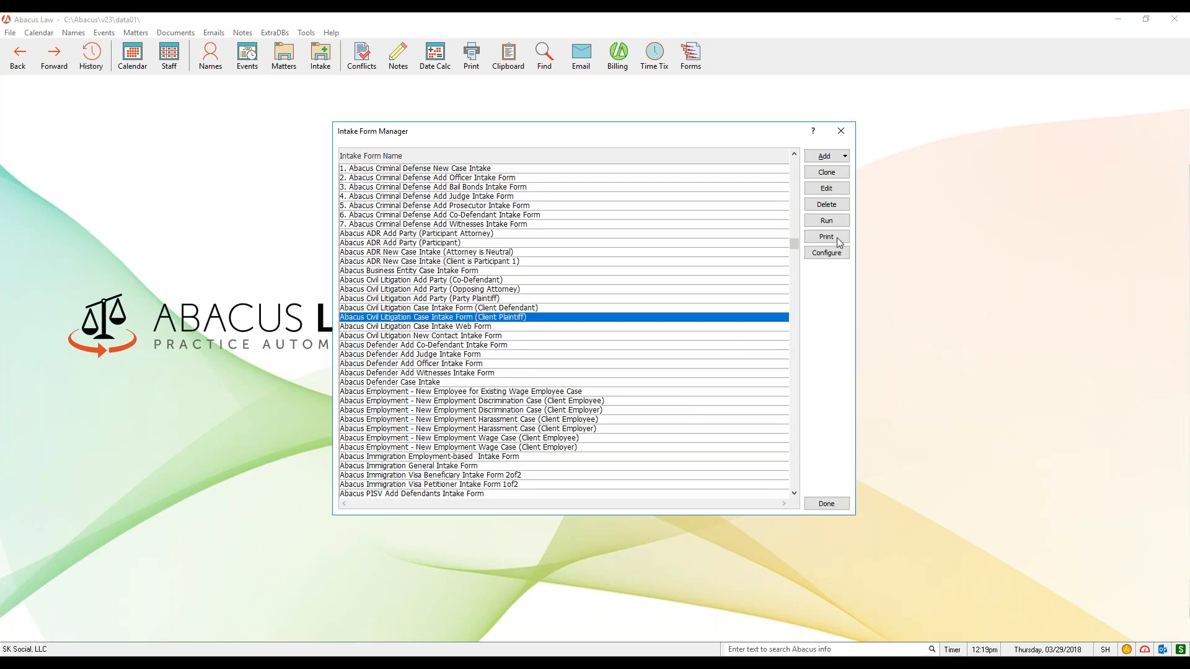
left_click(843, 193)
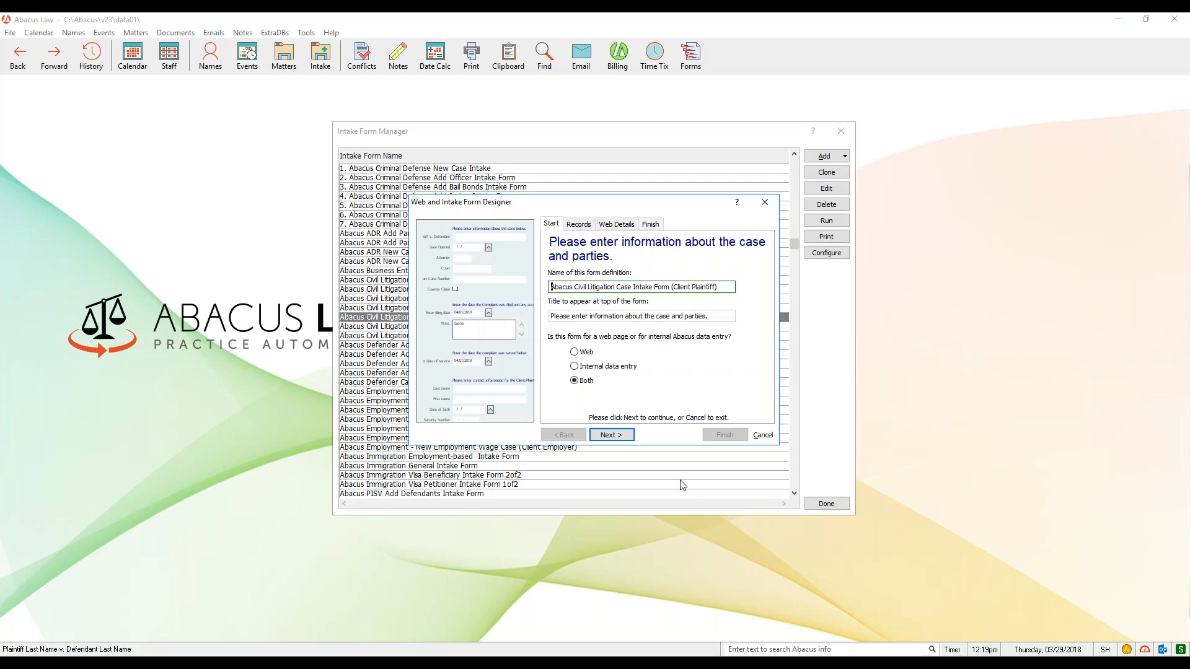
left_click(612, 434)
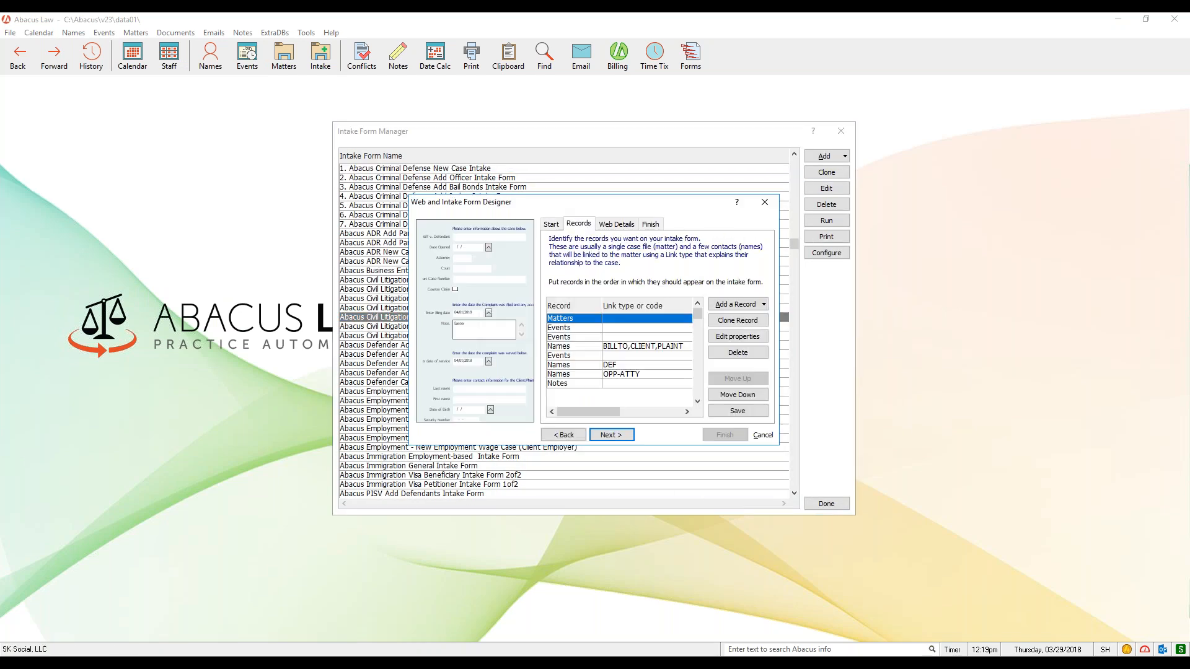
- Open the properties of the form's first Events record and examine the default value of its What field
left_click(581, 357)
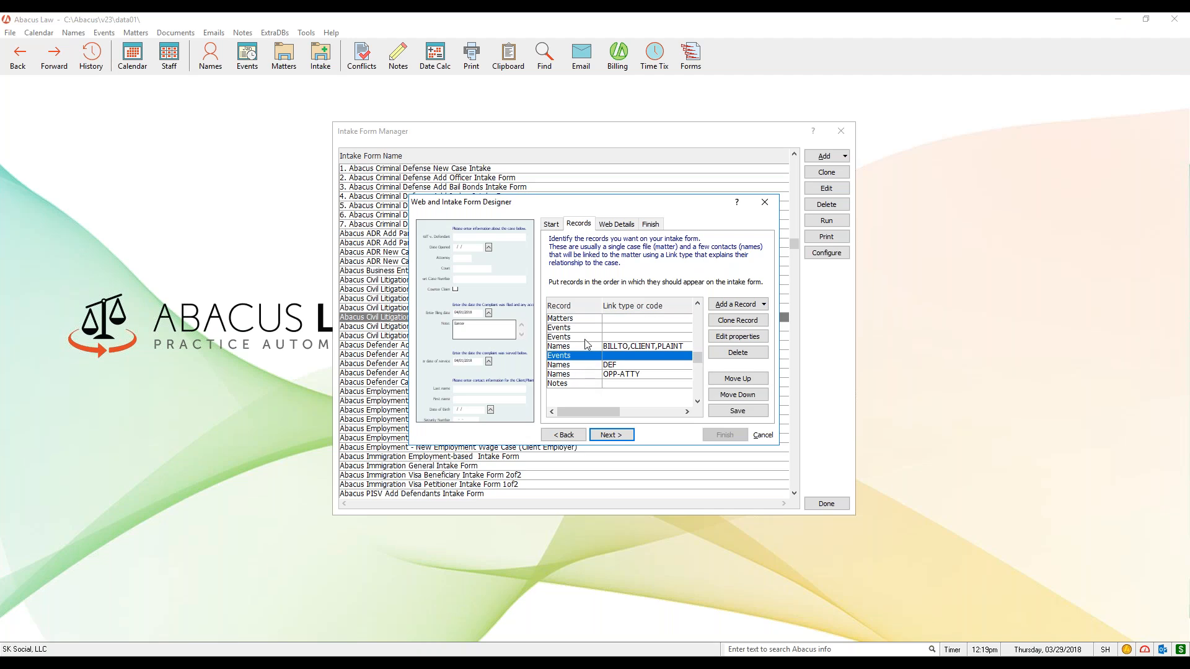
left_click(585, 339)
left_click(587, 331)
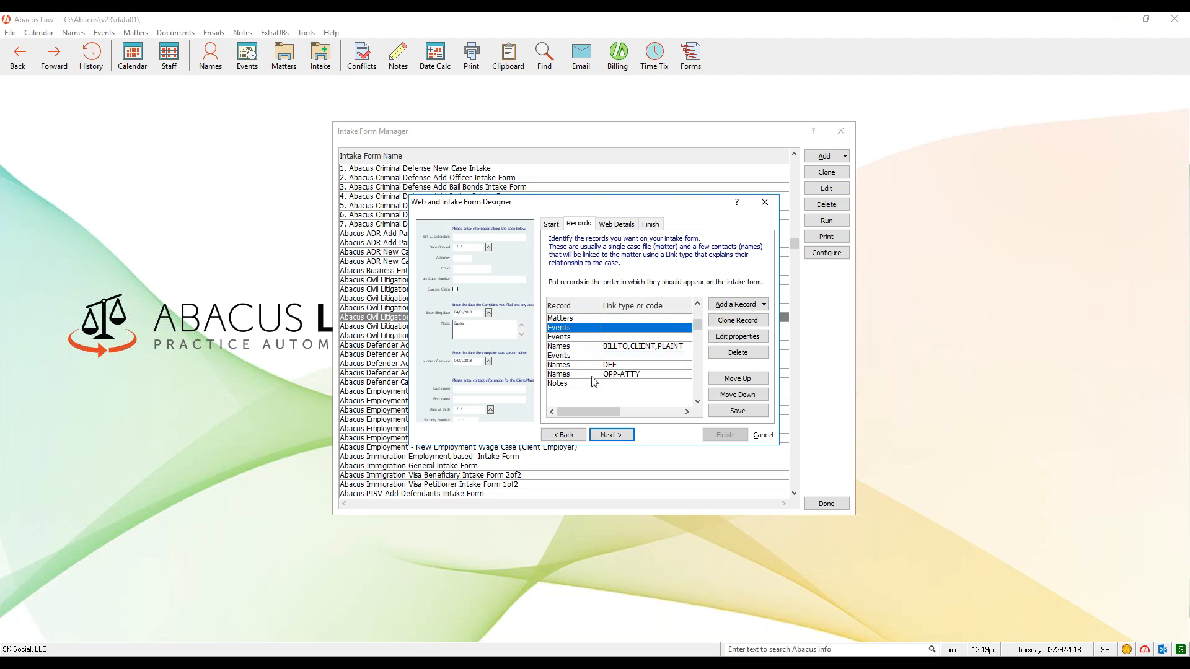
left_click(757, 338)
left_click(472, 189)
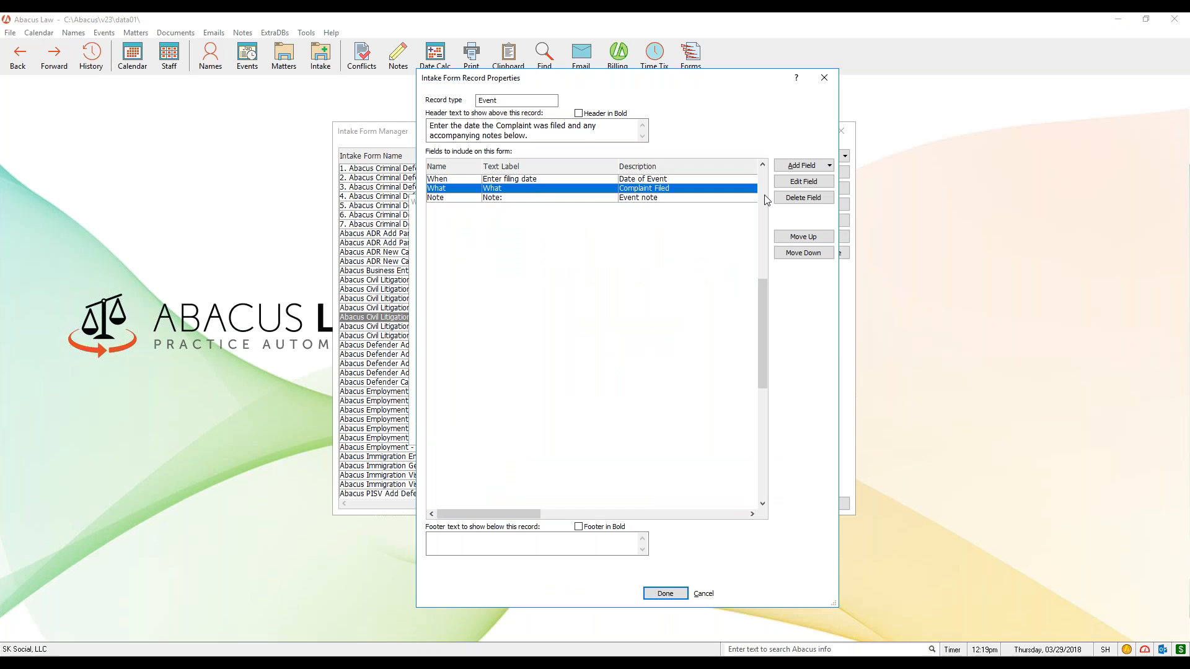
left_click(803, 181)
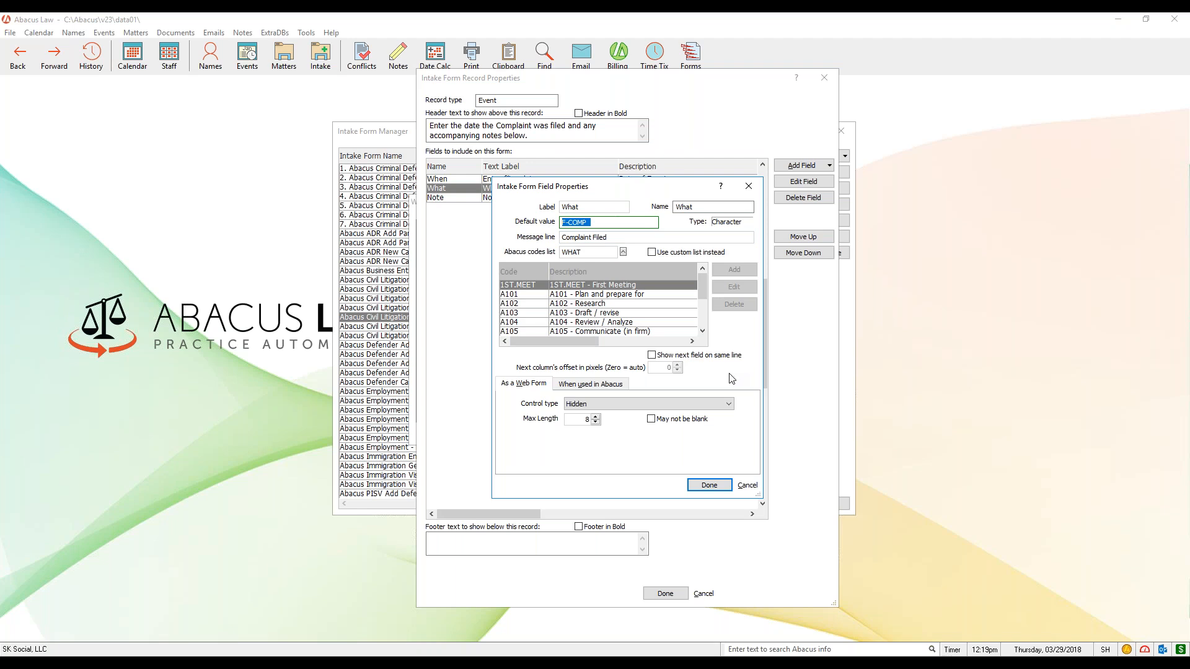
left_click_drag(592, 221, 546, 225)
- Close the field properties, the record properties, the form designer and the Intake Form Manager without making changes
left_click(756, 184)
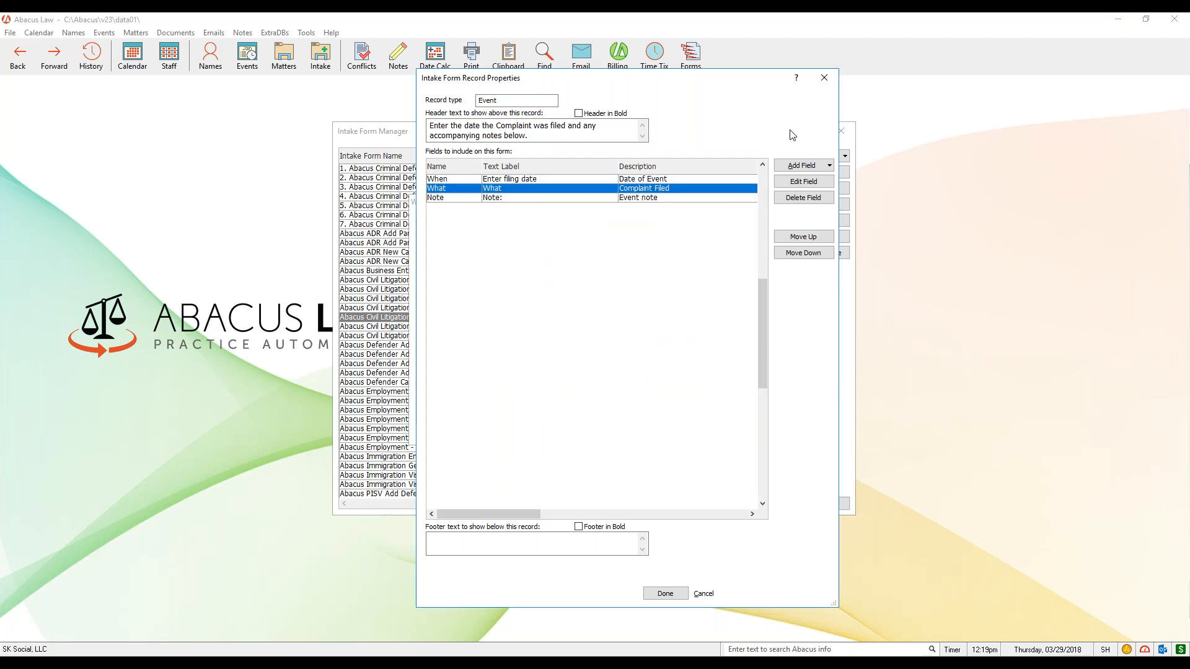
left_click(822, 79)
left_click(765, 203)
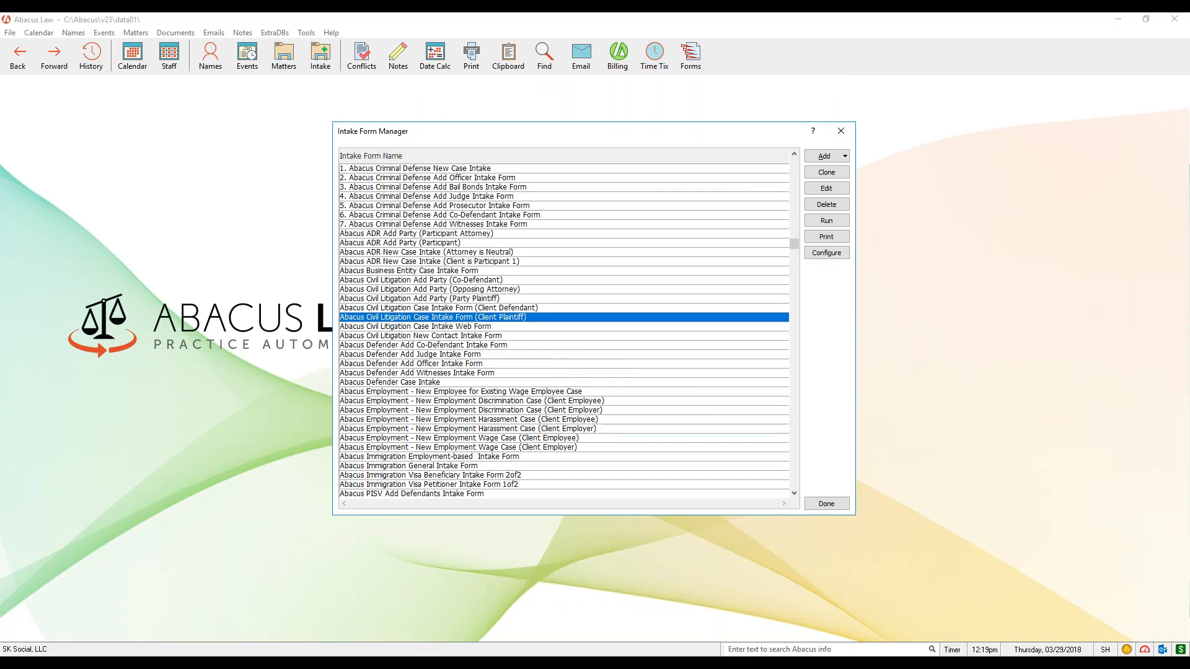
left_click(840, 132)
- Reopen the New Case Intake Form (Client Plaintiff), adjust its window to show the form's fields, and close it without creating records
left_click(320, 54)
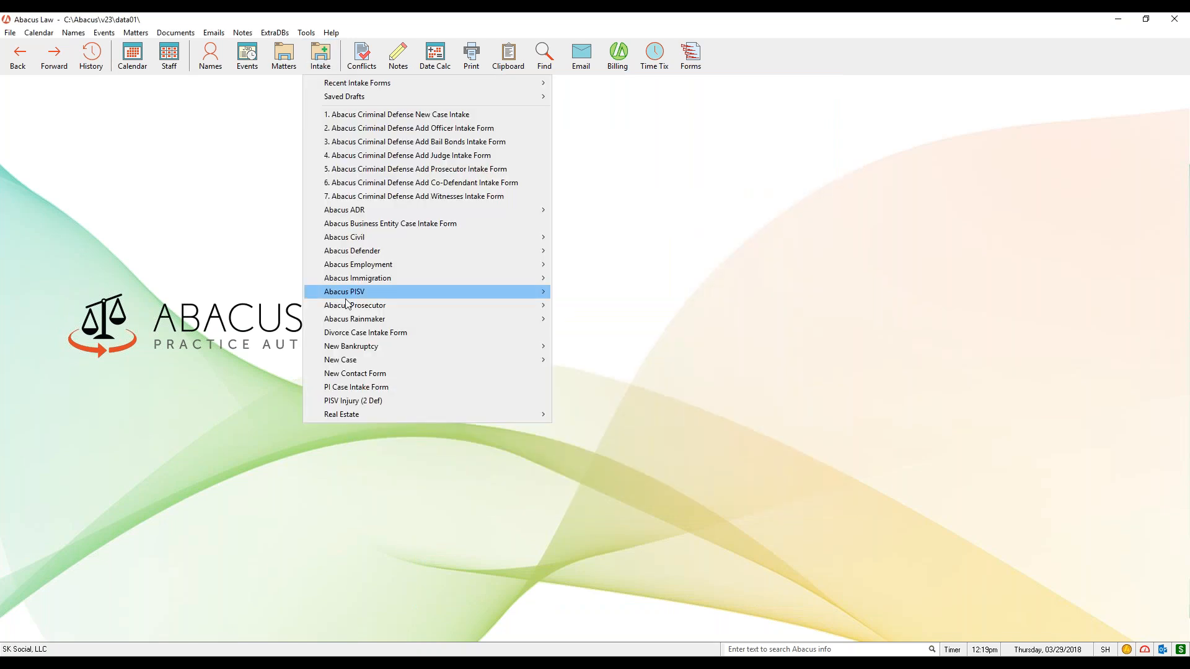
mouse_move(359, 362)
left_click(222, 372)
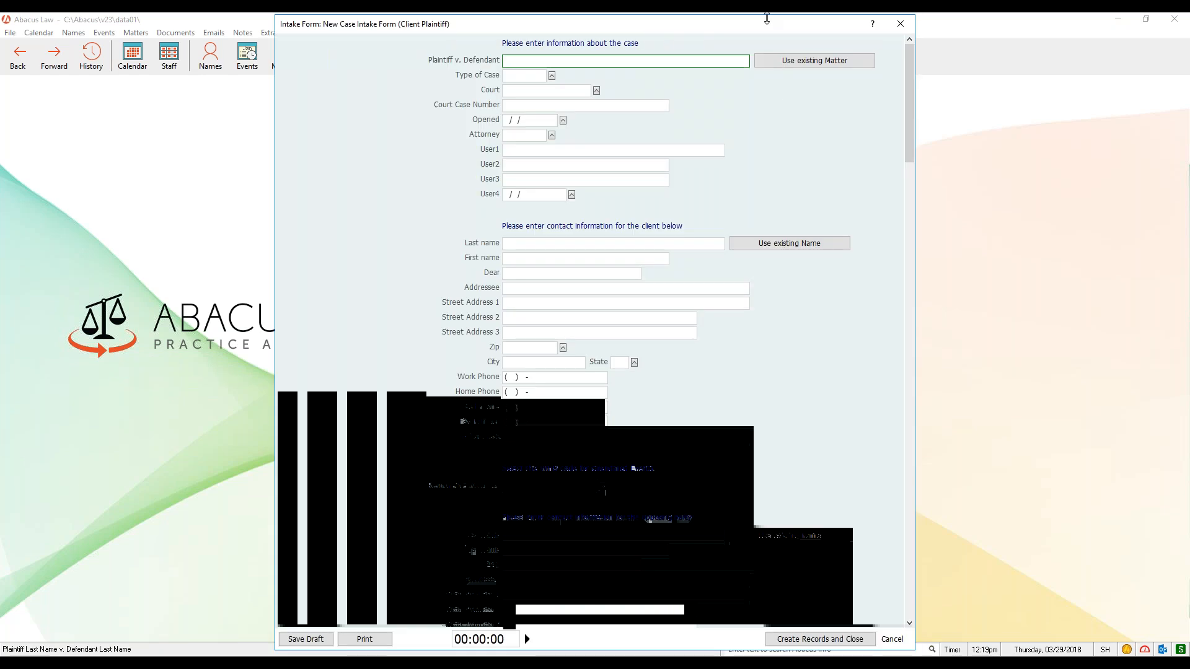
left_click_drag(765, 15, 757, 64)
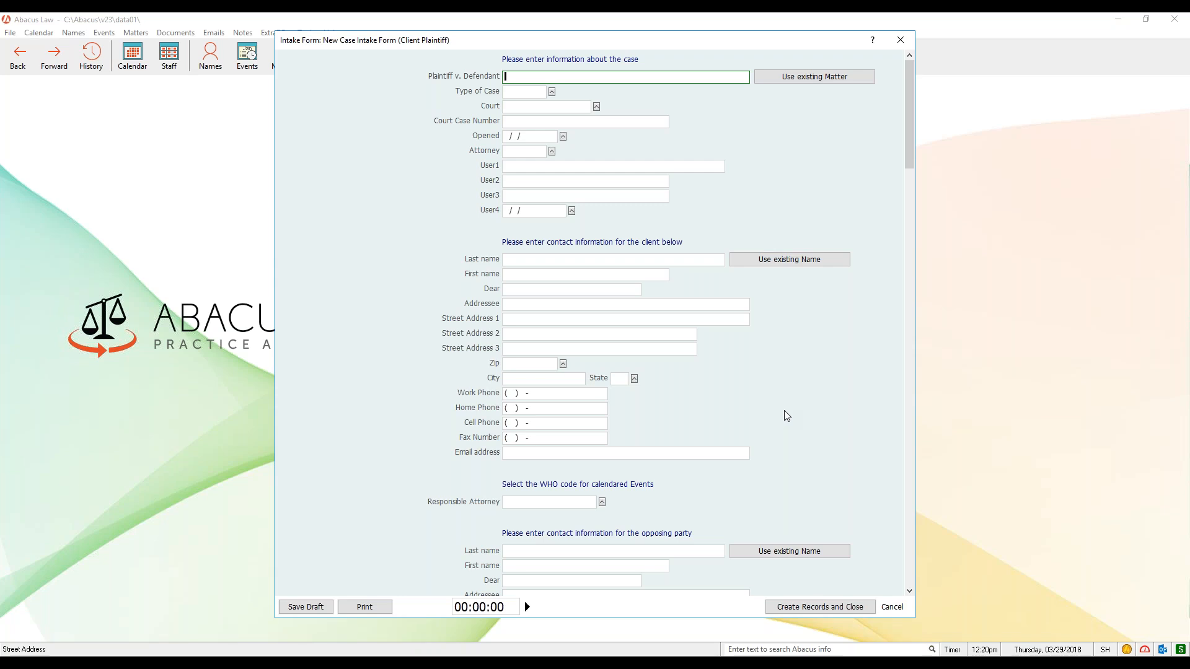
left_click(901, 40)
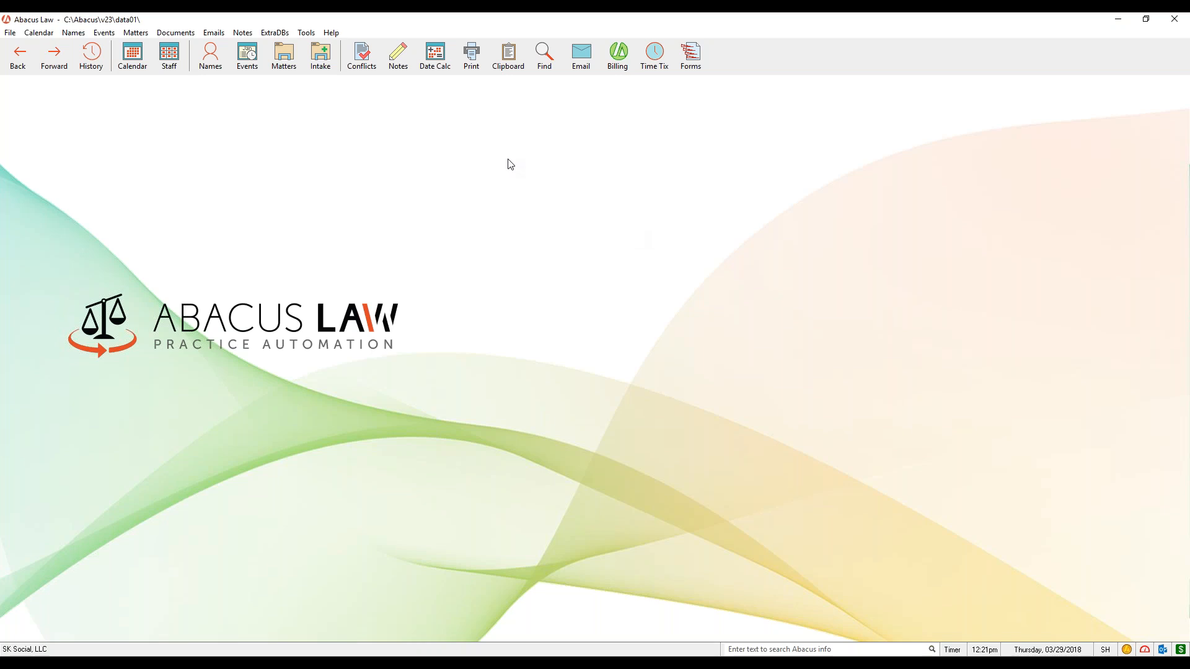
- Bring up the blank New Case Intake Form (Client Plaintiff) once more for review and dismiss it unsaved
left_click(323, 63)
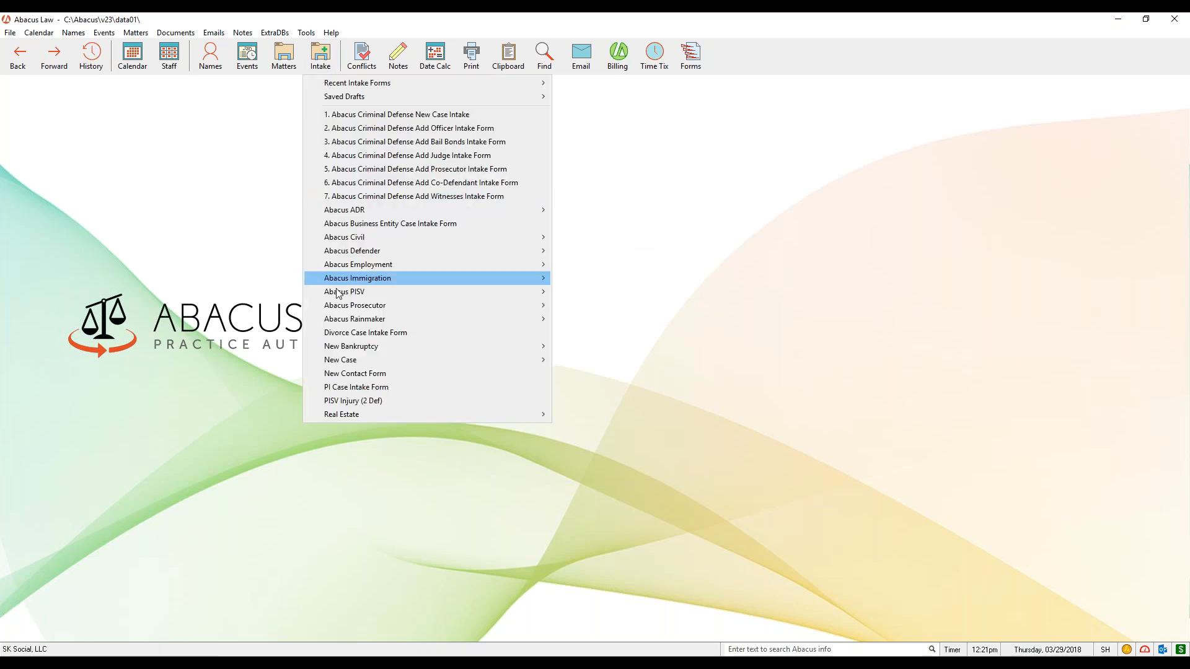
mouse_move(351, 364)
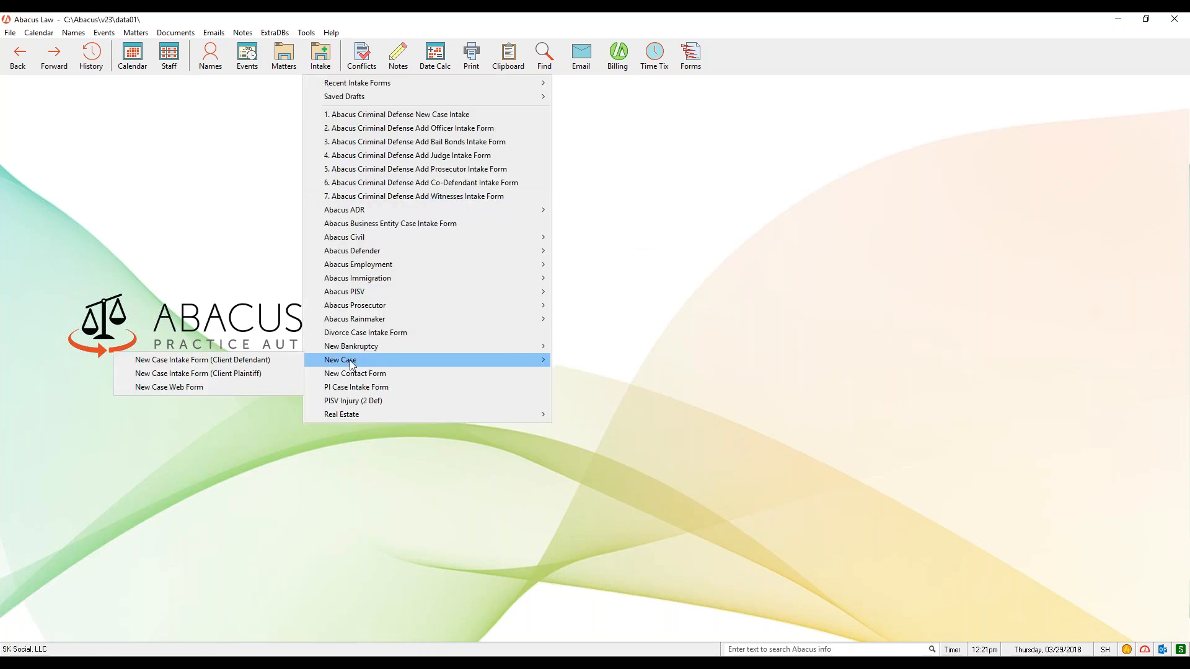
left_click(241, 372)
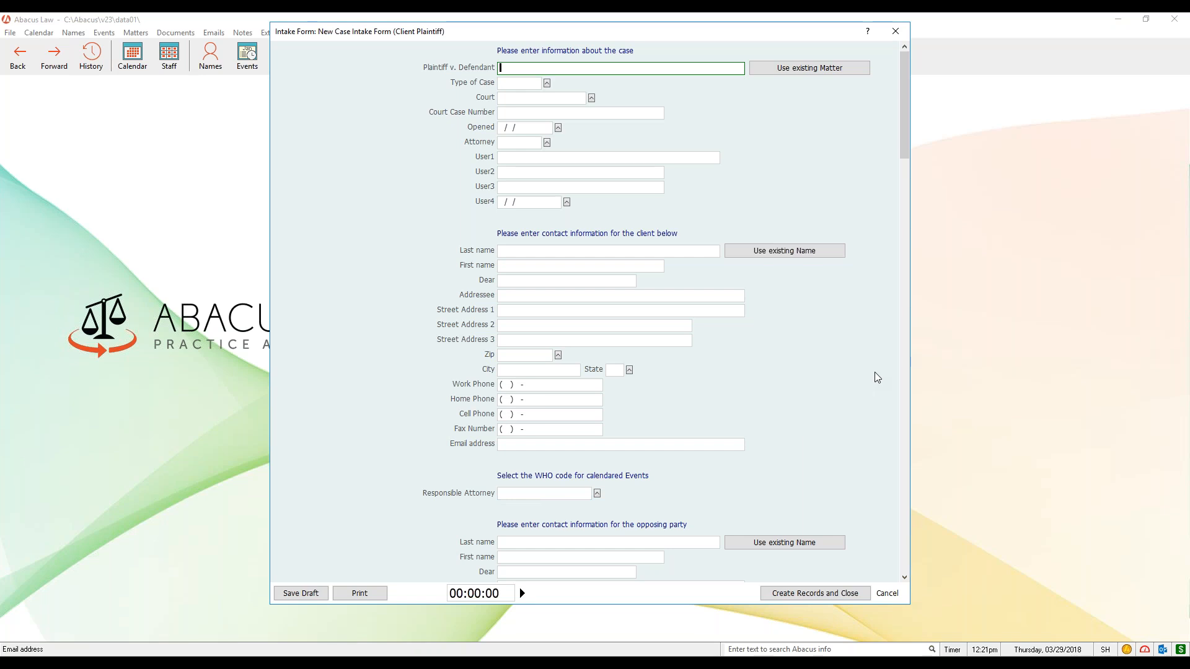
left_click(895, 31)
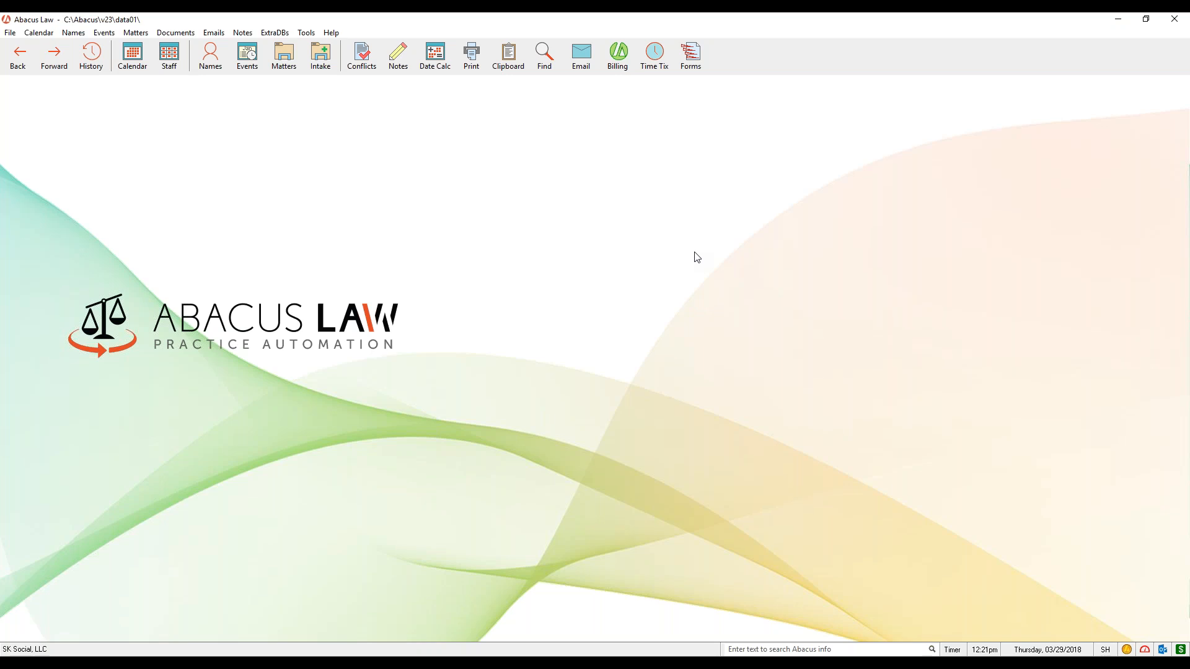